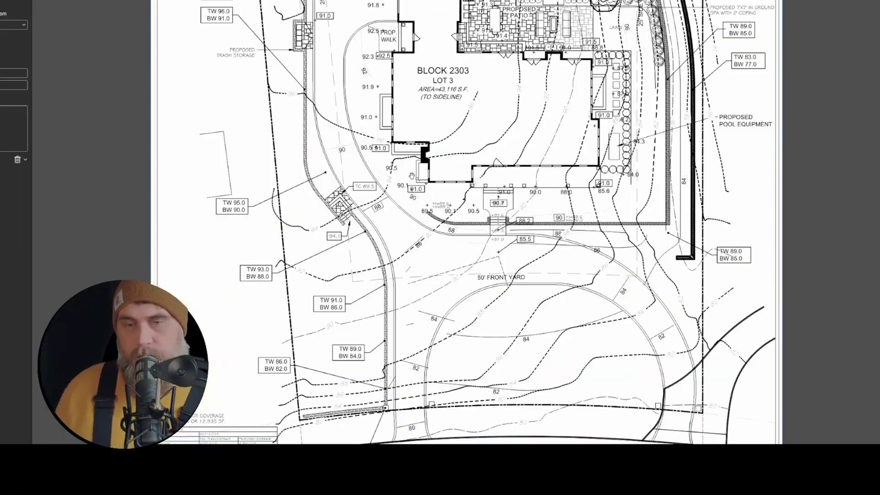
Step: Review the overall site plan, covering the front yard, house, rear lawn, pool area and surrounding wall callouts
left_click_drag(572, 84, 369, 316)
left_click_drag(293, 253, 503, 320)
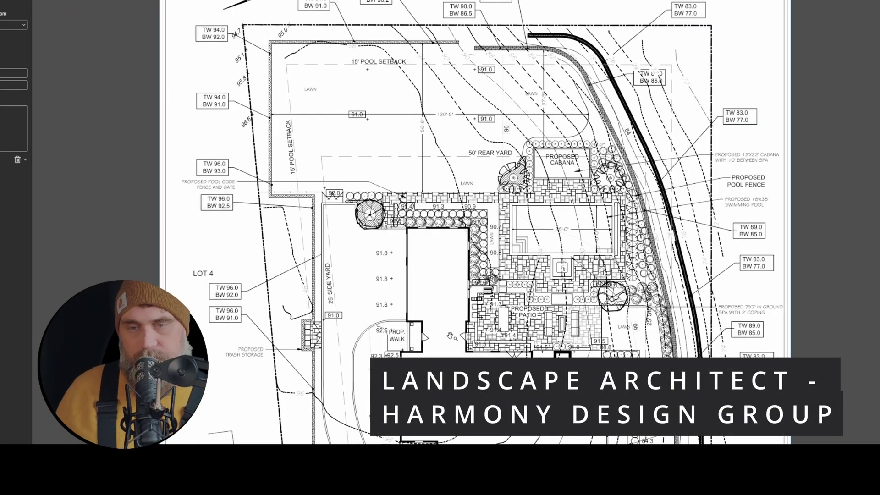
left_click_drag(452, 339, 381, 118)
left_click_drag(462, 362, 429, 182)
left_click_drag(478, 98, 414, 379)
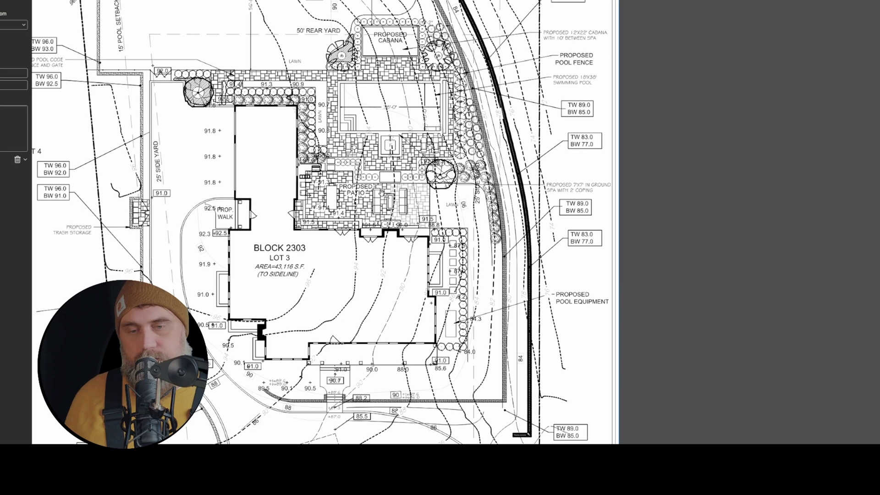
scroll(403, 201, "up", 3, "ctrl")
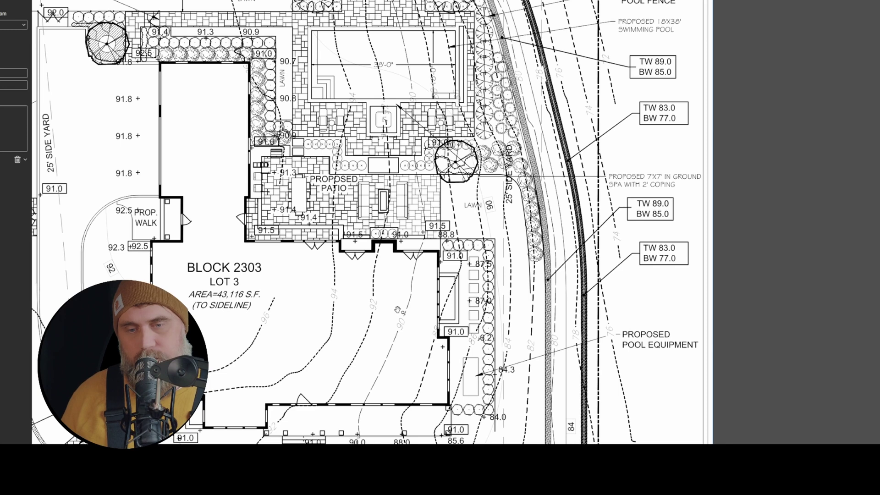
left_click_drag(397, 307, 394, 276)
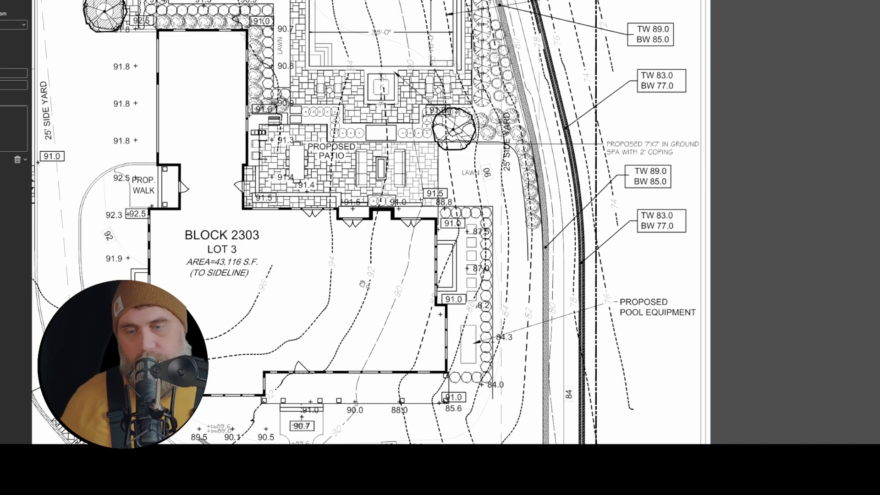
Step: Examine the spot elevations around the proposed patio, rear walkway, spa, swimming pool and cabana
scroll(397, 322, "down", 5)
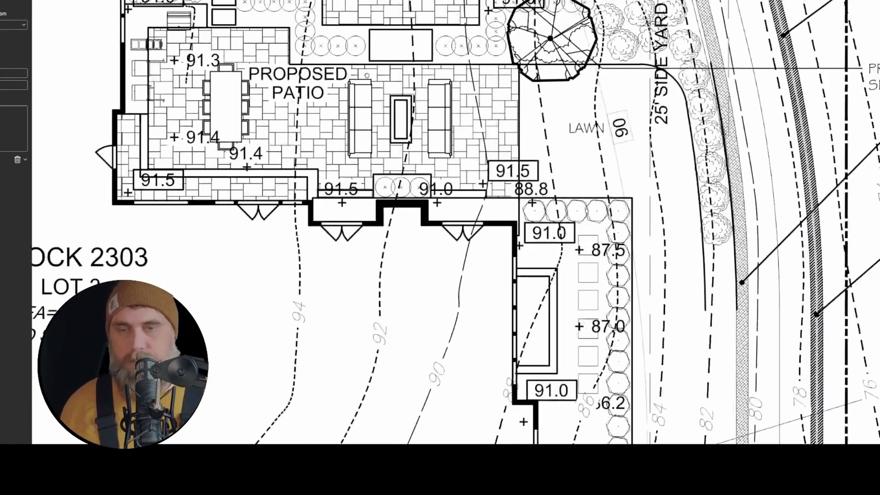
scroll(432, 238, "up", 3)
left_click_drag(432, 239, 433, 254)
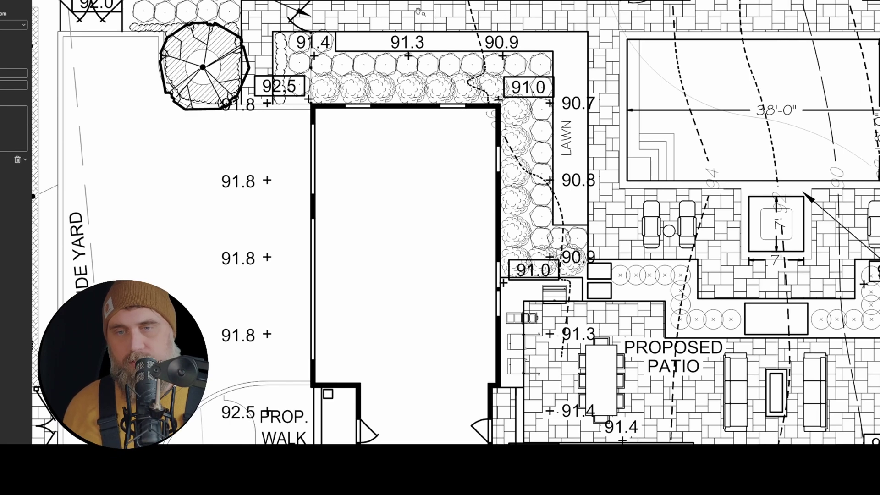
scroll(469, 30, "up", 3)
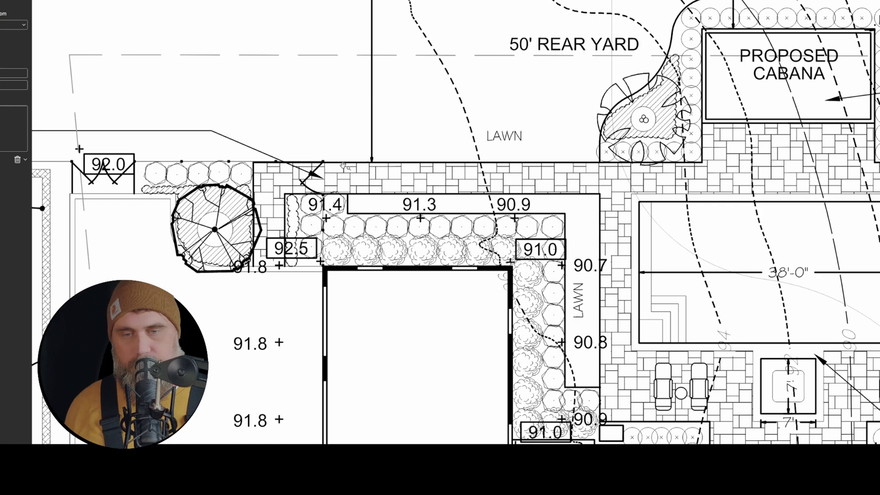
scroll(536, 202, "down", 1)
scroll(367, 220, "right", 3)
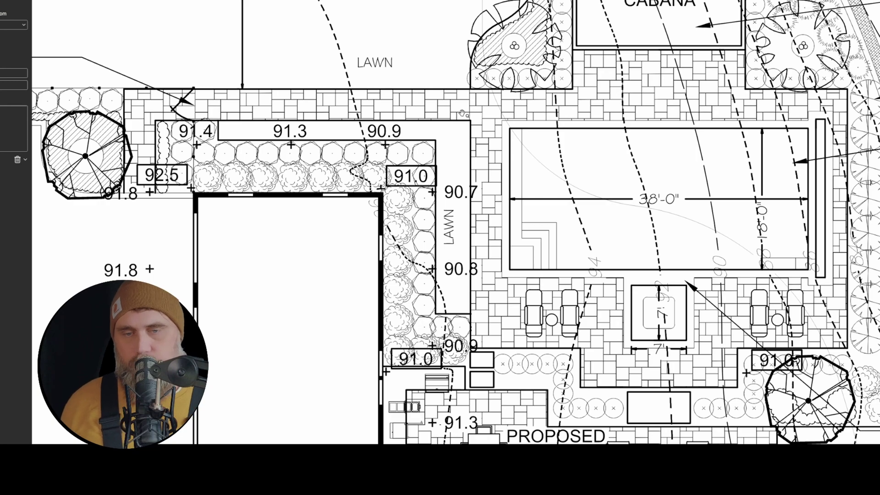
left_click_drag(652, 308, 563, 85)
left_click_drag(461, 343, 304, 317)
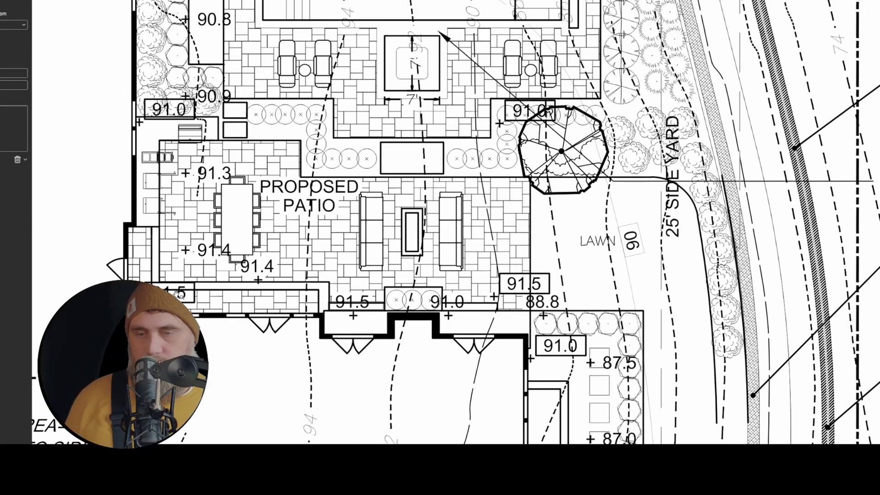
left_click_drag(346, 139, 379, 280)
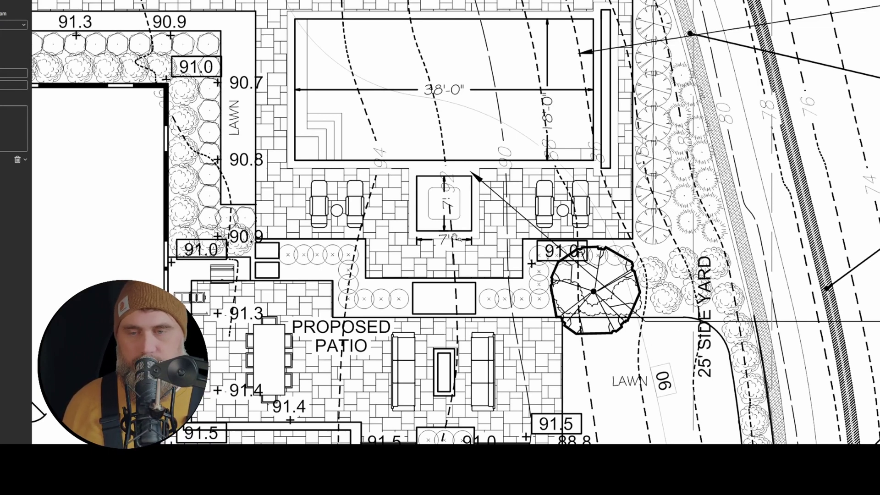
scroll(512, 232, "up", 3)
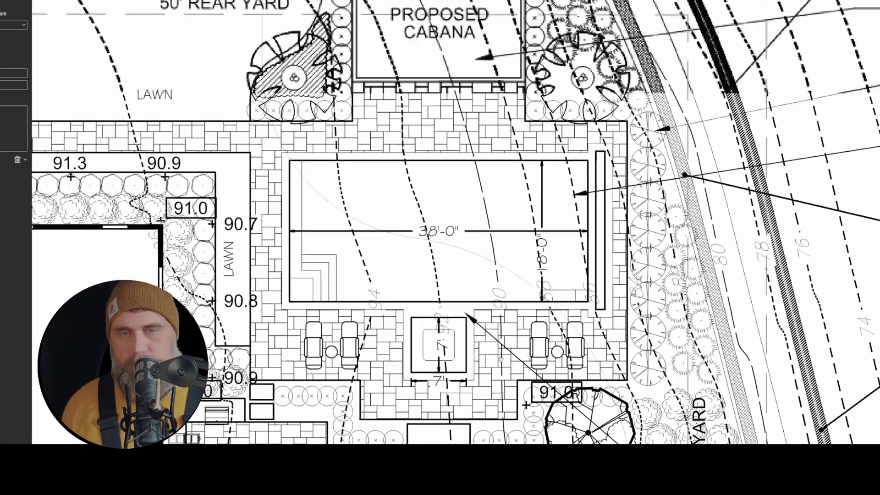
scroll(525, 90, "down", 3)
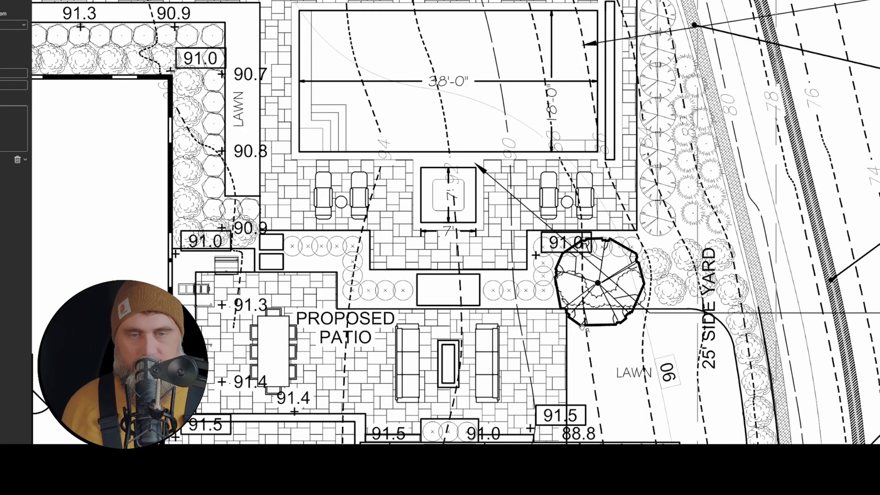
scroll(556, 359, "down", 1)
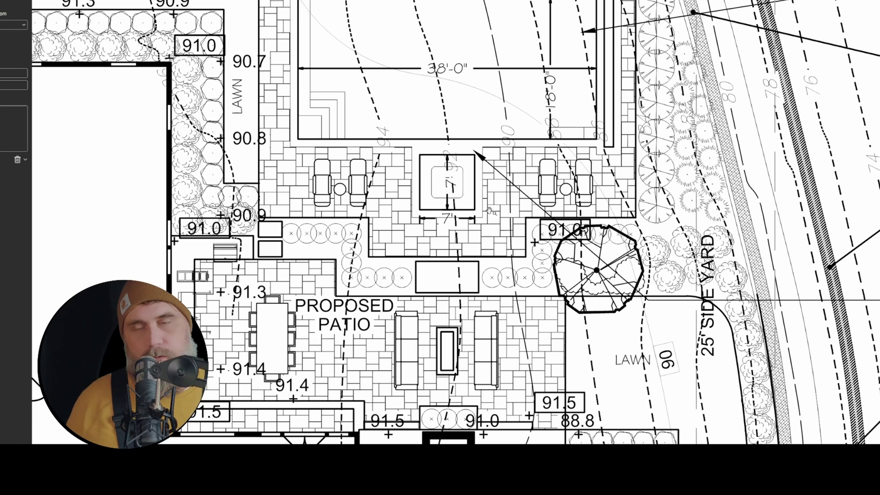
scroll(472, 300, "up", 5)
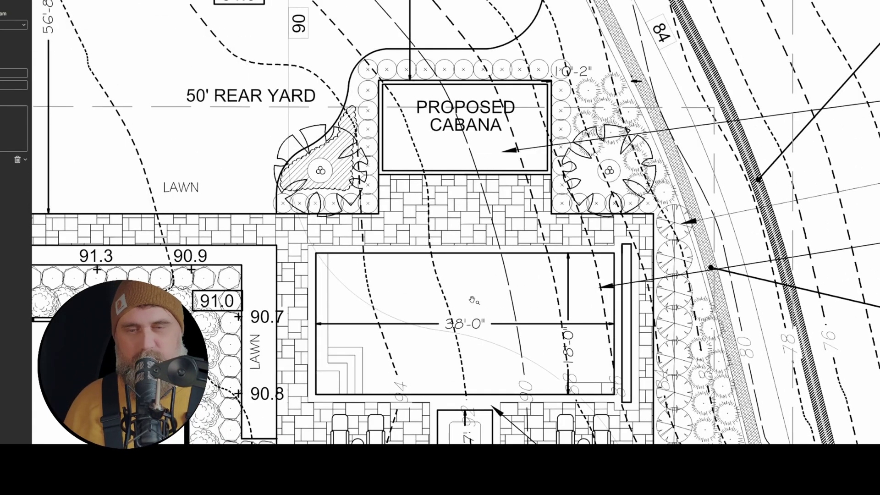
scroll(471, 300, "down", 7)
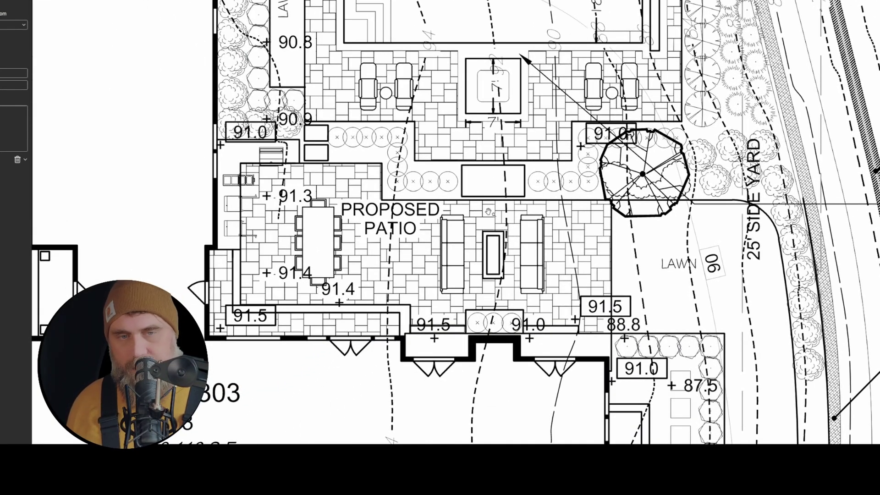
scroll(490, 212, "up", 2)
scroll(322, 186, "up", 6)
scroll(322, 185, "left", 4)
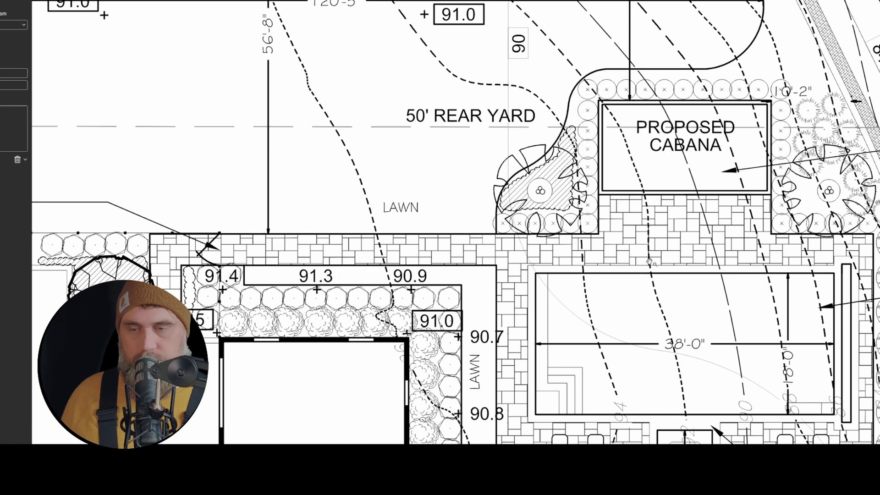
scroll(730, 200, "right", 3)
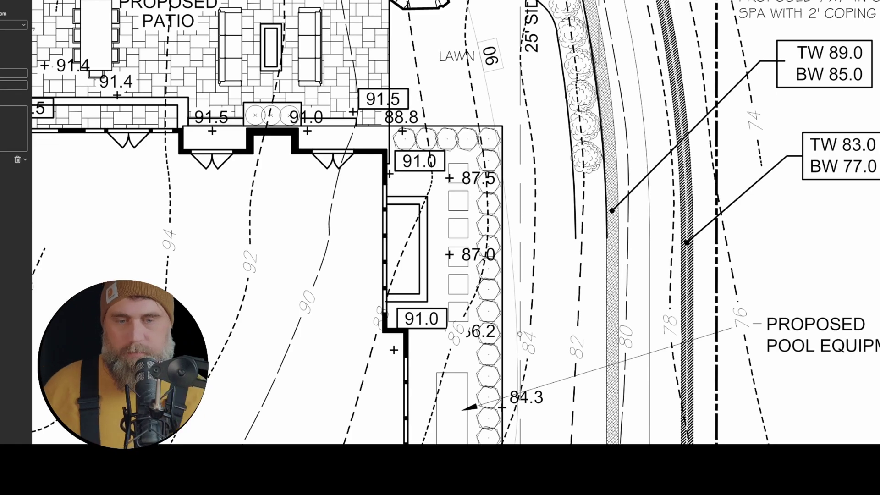
Step: Trace the contours and both retaining walls from the pool equipment area along the side yard to the rear yard
left_click_drag(462, 203, 455, 184)
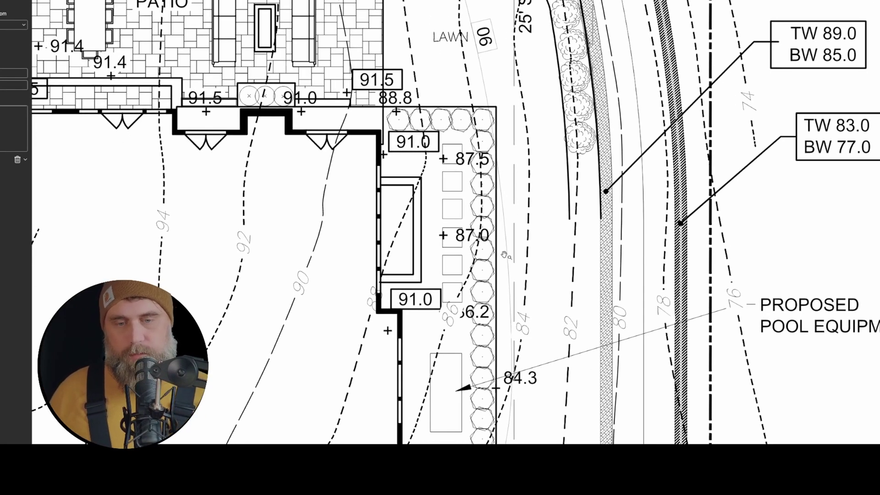
left_click_drag(539, 284, 430, 51)
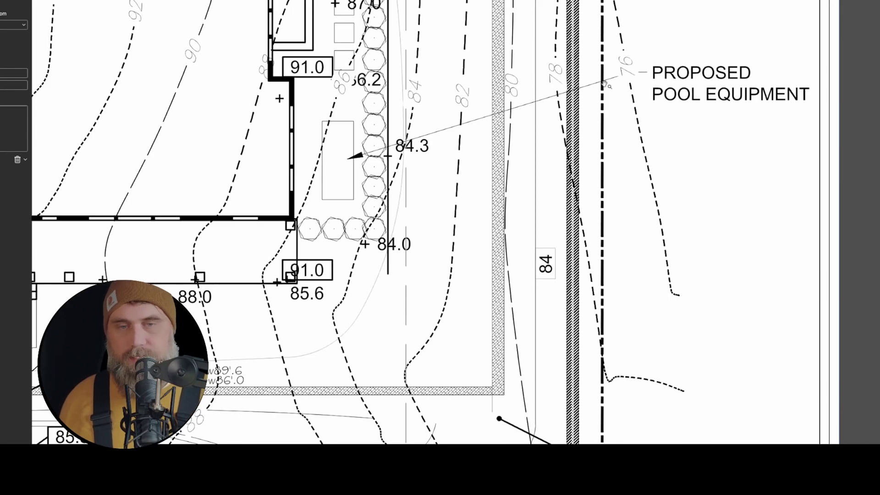
left_click_drag(590, 64, 607, 393)
left_click_drag(504, 35, 494, 336)
left_click_drag(420, 88, 533, 338)
left_click_drag(513, 286, 562, 438)
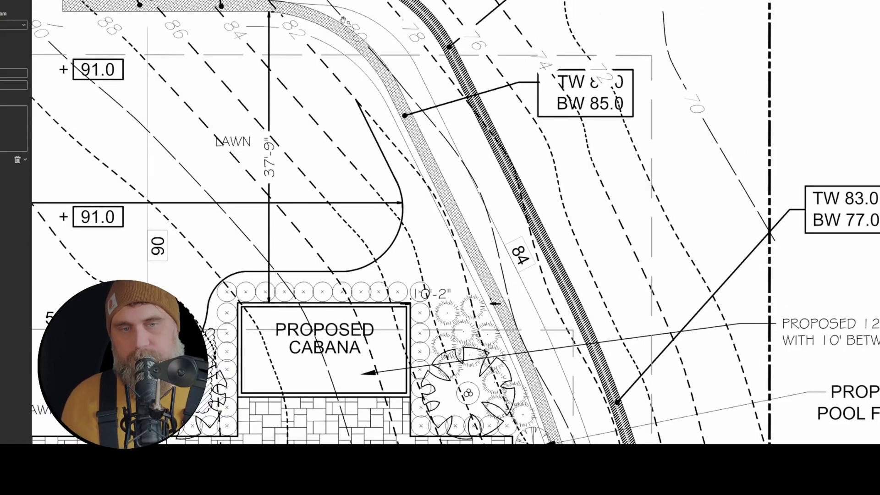
left_click_drag(629, 362, 471, 2)
left_click_drag(829, 286, 712, 68)
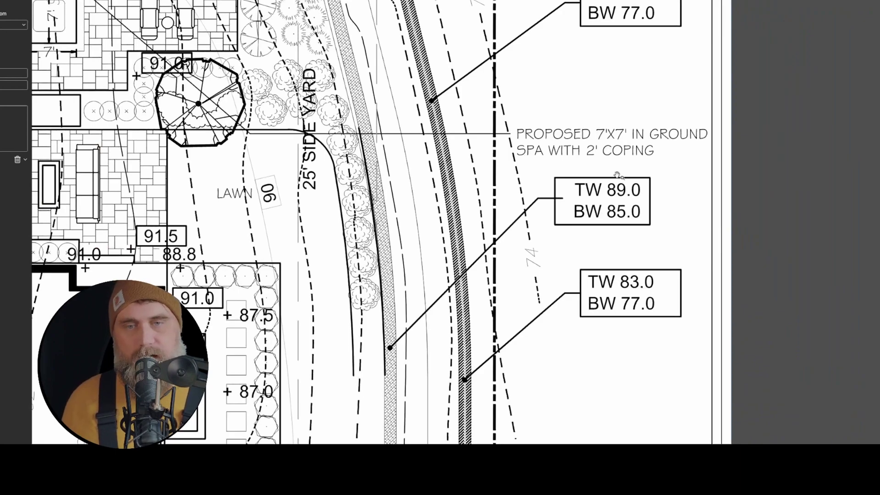
scroll(402, 356, "down", 4)
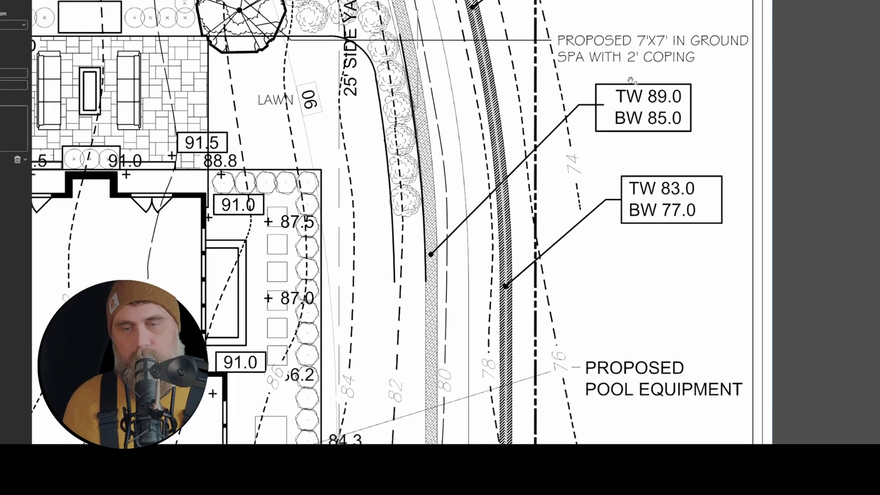
left_click_drag(330, 14, 550, 434)
left_click_drag(470, 134, 598, 356)
left_click_drag(505, 130, 652, 331)
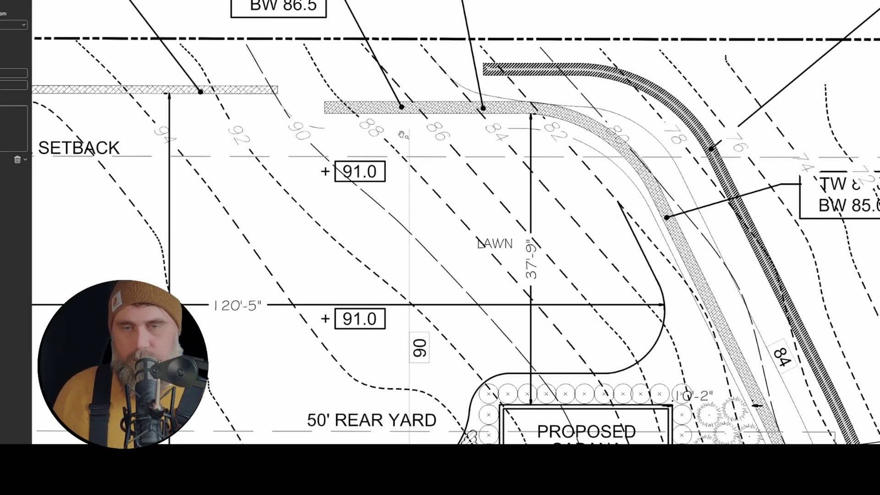
Step: Examine the top- and bottom-of-wall callouts for the two retaining walls beside the pool and side yard lawn
scroll(553, 196, "down", 10)
scroll(554, 197, "right", 5)
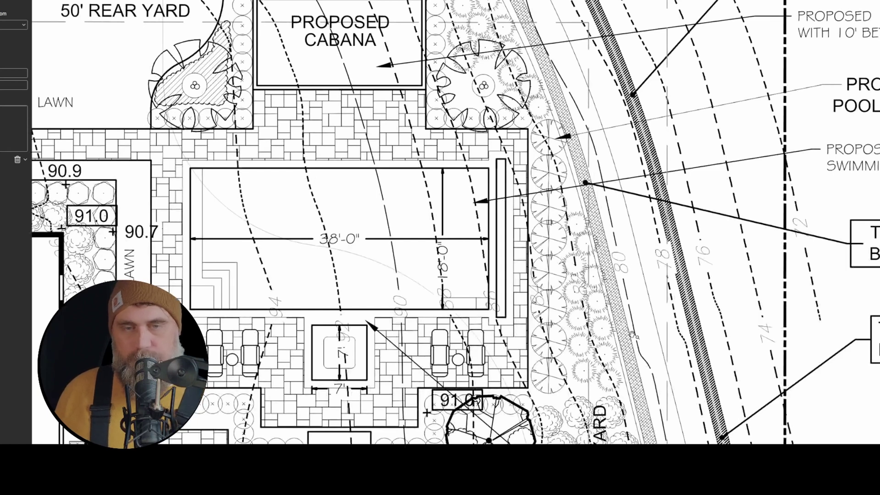
left_click_drag(600, 323, 554, 155)
left_click_drag(430, 228, 581, 258)
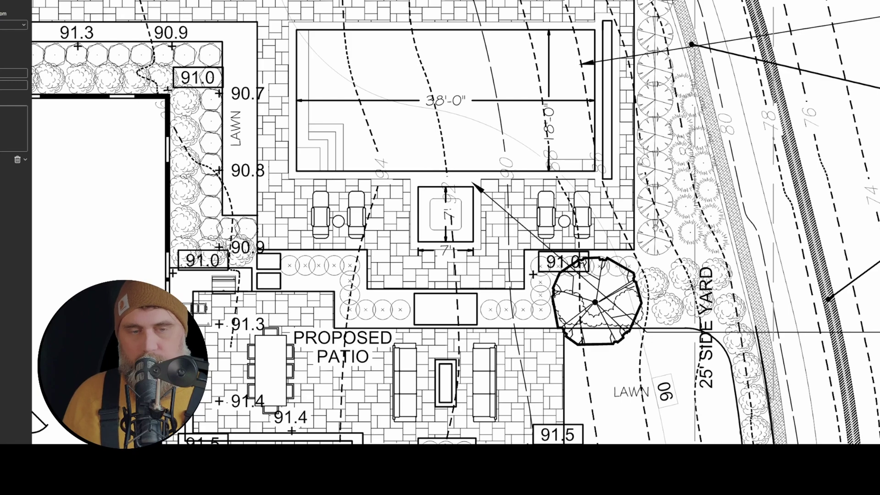
left_click_drag(762, 281, 417, 76)
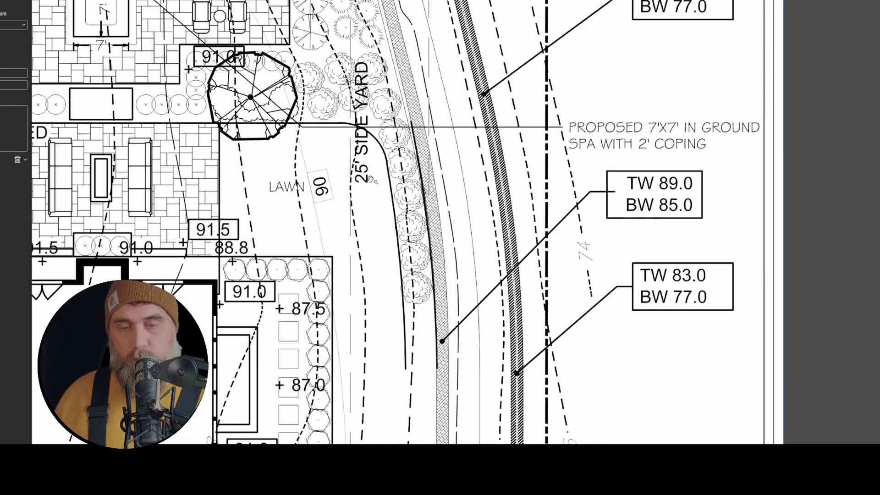
left_click_drag(420, 186, 381, 227)
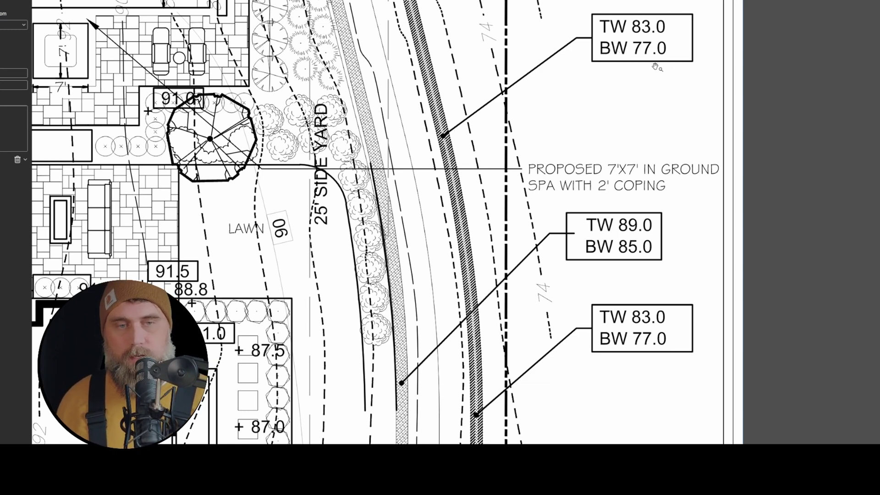
scroll(628, 281, "down", 5)
left_click_drag(473, 164, 412, 295)
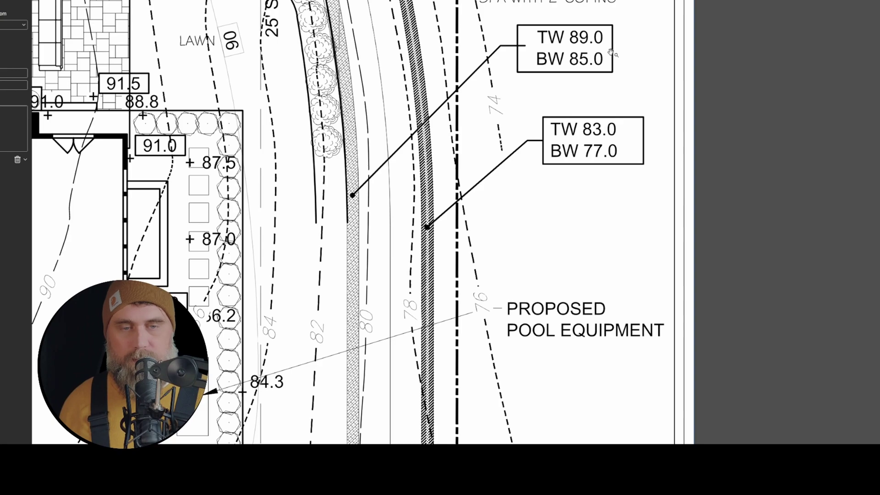
left_click_drag(610, 52, 803, 402)
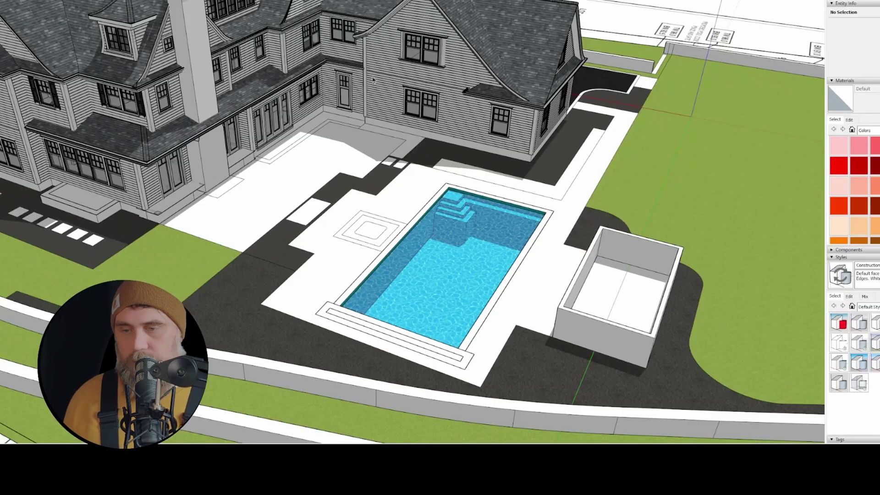
Step: Switch to the SketchUp model and extend the underside of the curved retaining wall downward with Push/Pull
mouse_move(394, 229)
middle_mouse_down()
mouse_move(413, 218)
mouse_move(818, 192)
middle_mouse_up()
scroll(413, 217, "down", 1)
scroll(519, 219, "up", 5)
middle_click_drag(519, 219, 352, 238)
scroll(518, 142, "up", 4)
left_click(526, 134)
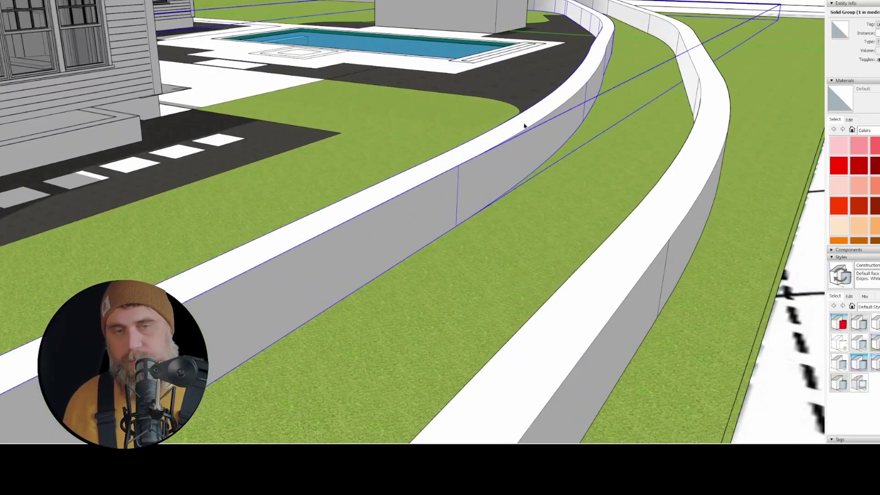
left_click(522, 133)
key("Up")
left_click(414, 176)
mouse_move(415, 176)
middle_mouse_down()
mouse_move(569, 119)
mouse_move(393, 218)
mouse_move(524, 84)
middle_mouse_up()
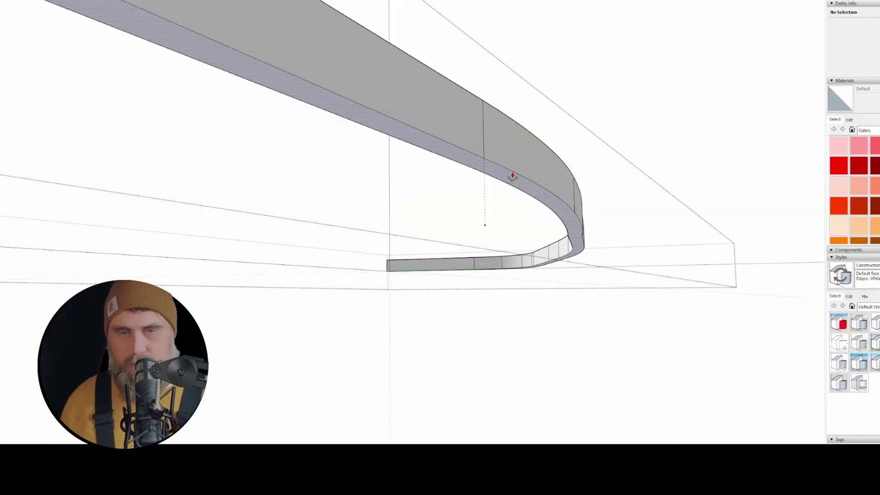
left_click(513, 177)
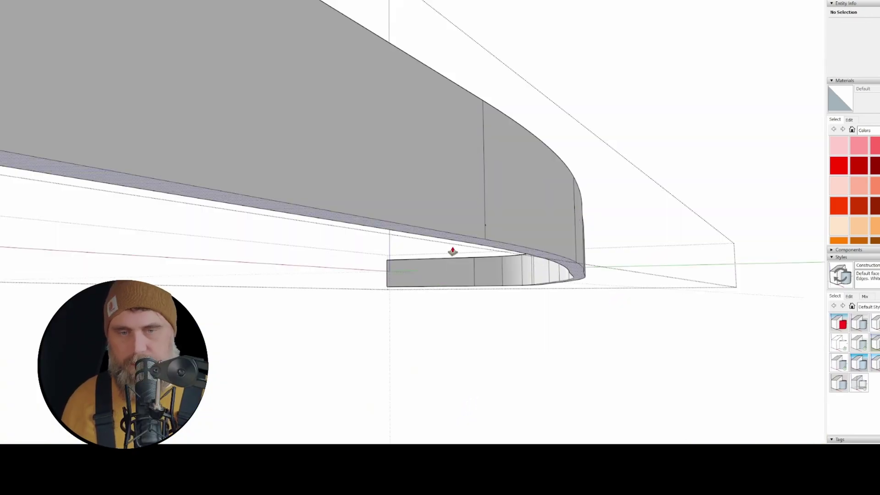
Step: Move the second retaining wall up vertically until its top is level with the bottom of the first wall
mouse_move(498, 259)
middle_mouse_down()
mouse_move(625, 289)
mouse_move(460, 221)
middle_mouse_up()
middle_click_drag(523, 148, 503, 304)
left_click(503, 305)
scroll(503, 238, "down", 7)
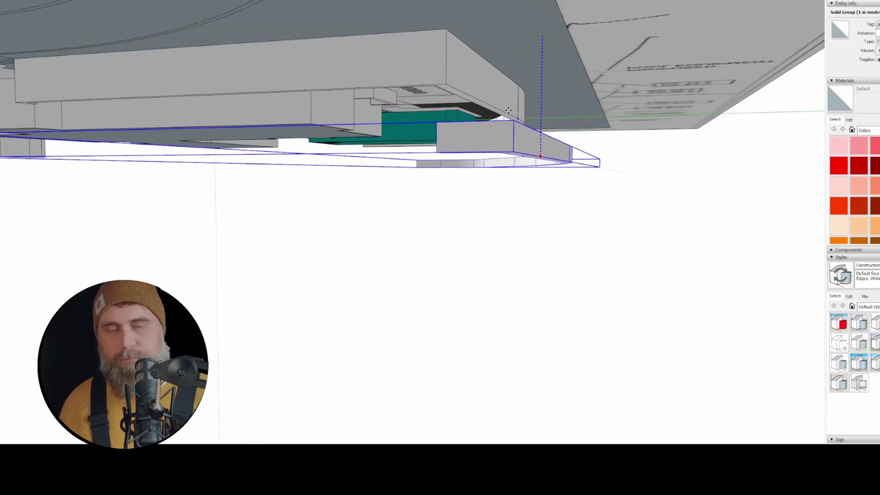
left_click(514, 120)
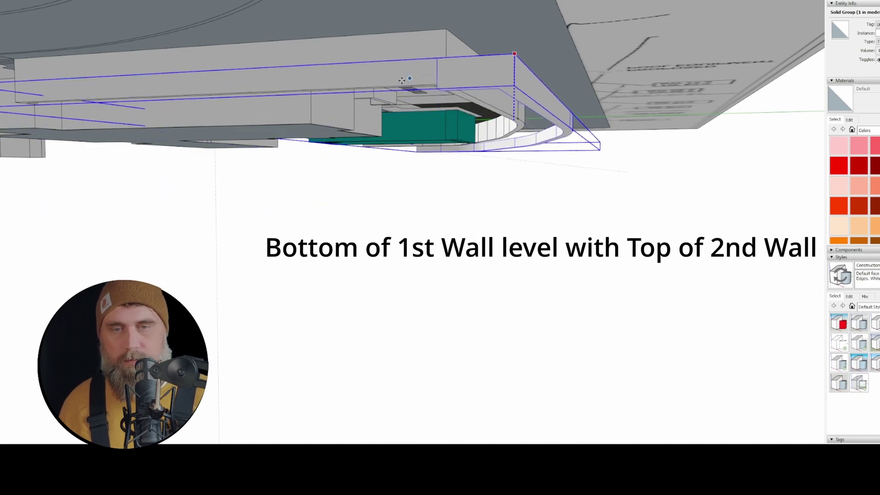
Step: Lower the second retaining wall straight down along the blue axis from its top corner, placing its top below the first wall's base
middle_click_drag(408, 80, 528, 115, "shift")
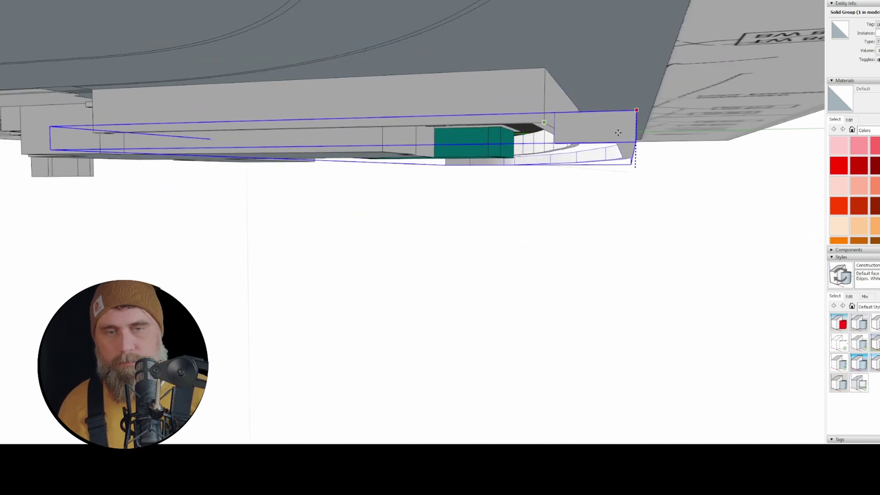
left_click(637, 111)
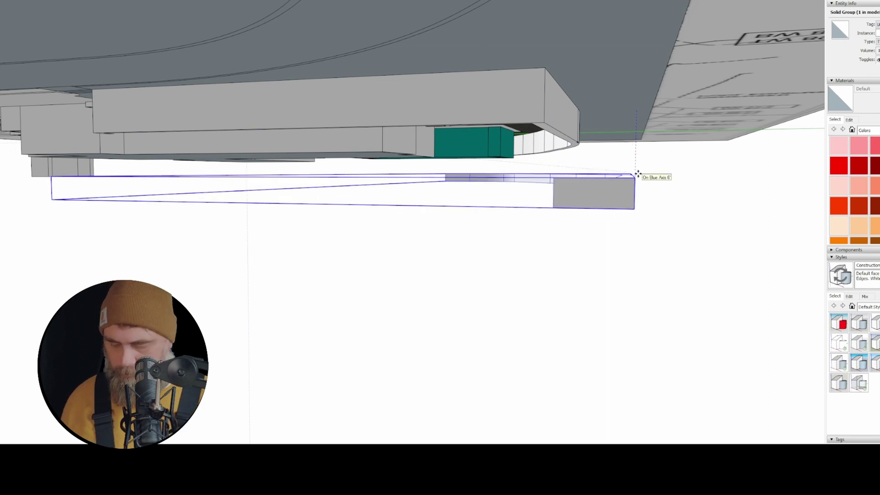
middle_click_drag(634, 175, 512, 144)
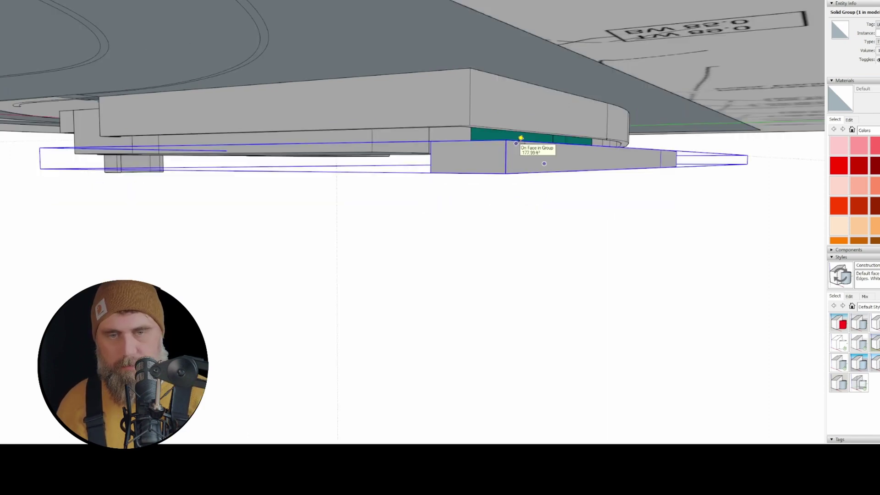
Step: Extend the underside of the second retaining wall downward with Push/Pull, snapping to the end of the construction guide
middle_click_drag(531, 136, 559, 100)
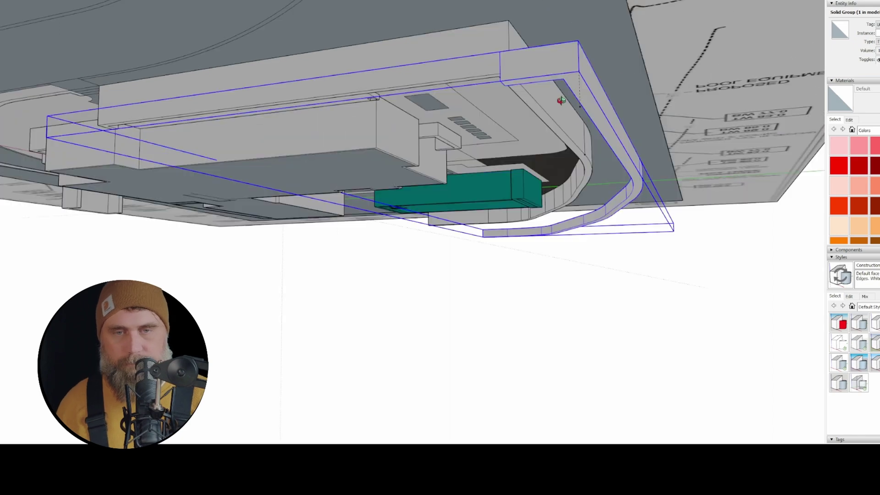
scroll(561, 97, "up", 1)
double_click(566, 89)
key("p")
left_click(564, 127)
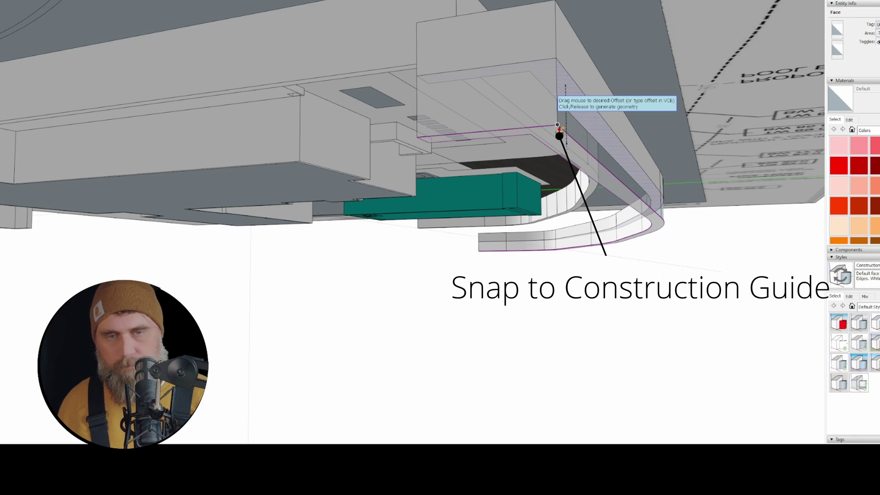
left_click(557, 125)
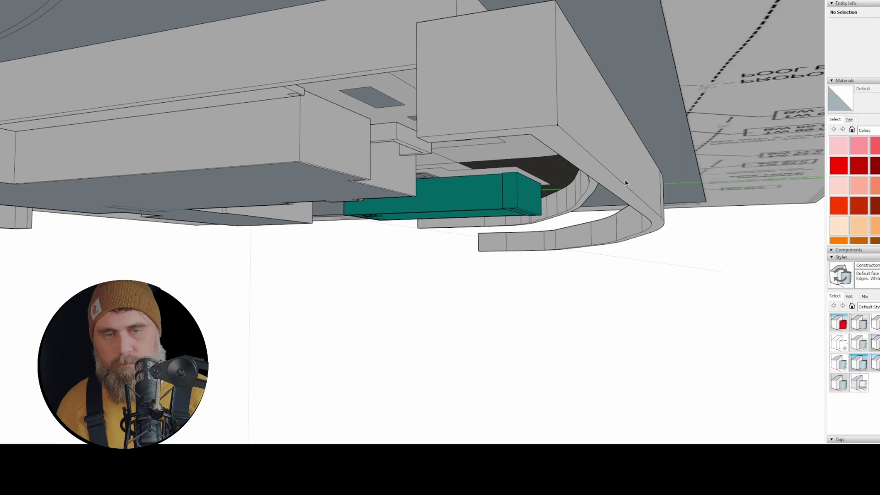
left_click(625, 183)
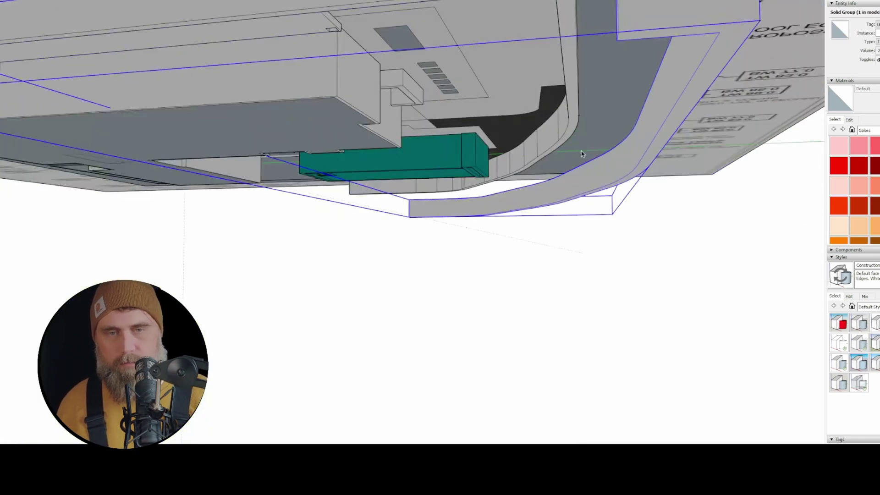
left_click(502, 170)
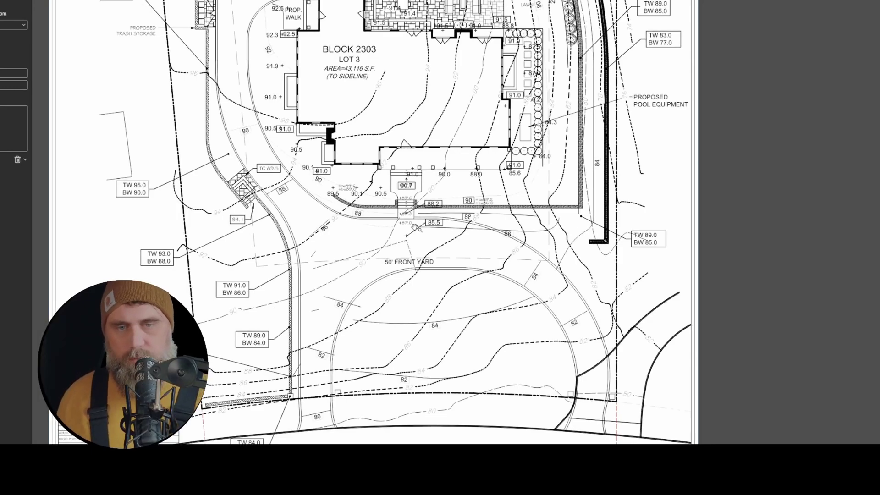
Step: Switch to the grading plan and examine the elevations at the front entry steps, pool equipment area and front retaining wall
scroll(417, 223, "up", 5)
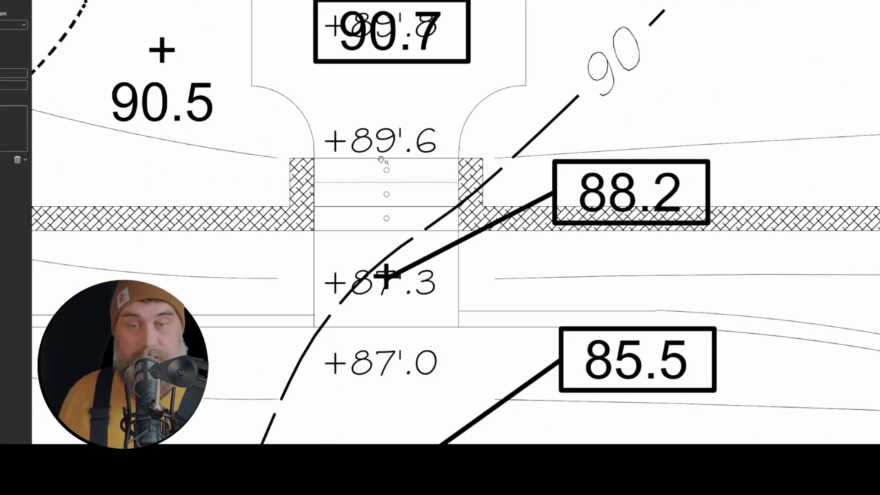
scroll(396, 195, "down", 2)
scroll(395, 192, "down", 4)
scroll(656, 31, "up", 3)
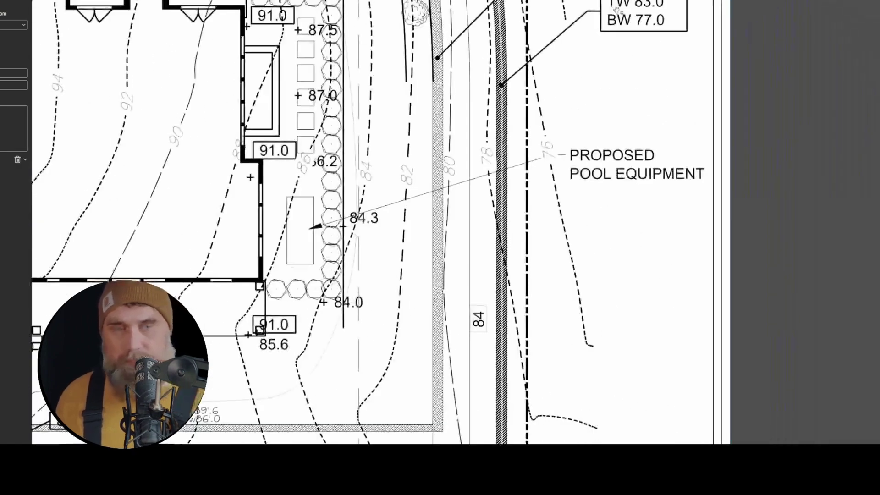
left_click_drag(610, 1, 626, 107)
scroll(626, 106, "down", 5)
scroll(626, 107, "up", 2)
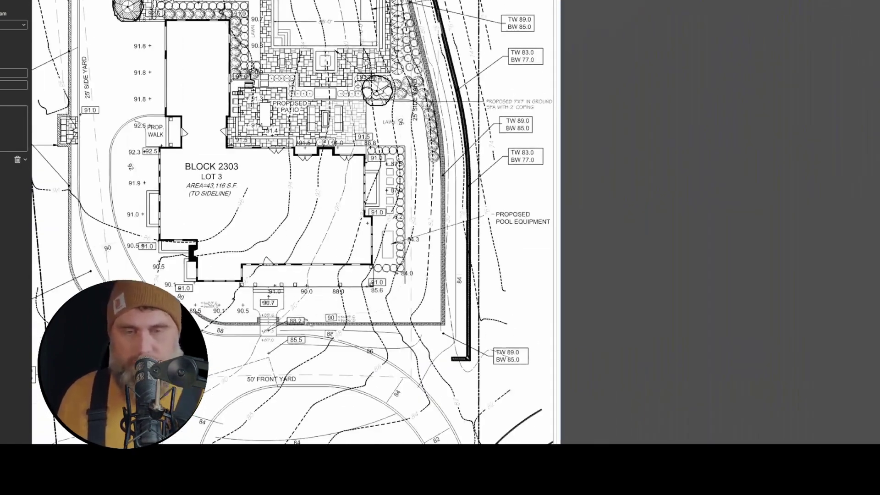
scroll(204, 317, "up", 4)
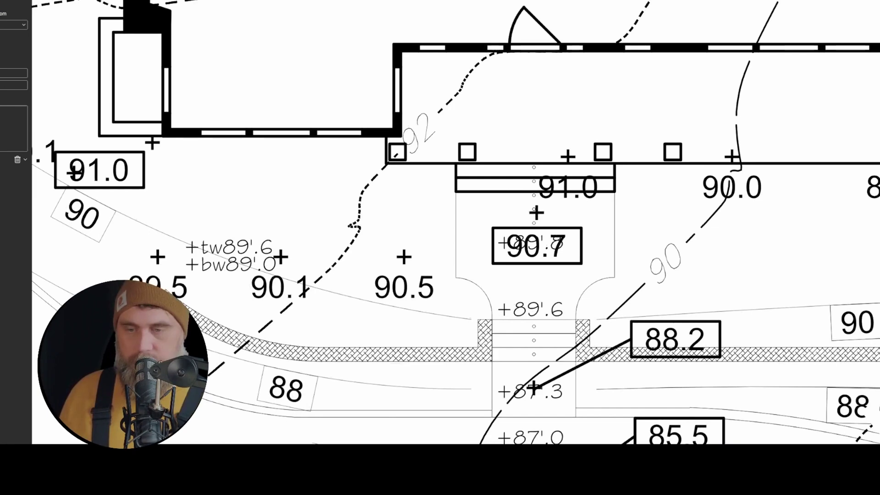
left_click_drag(163, 287, 428, 257)
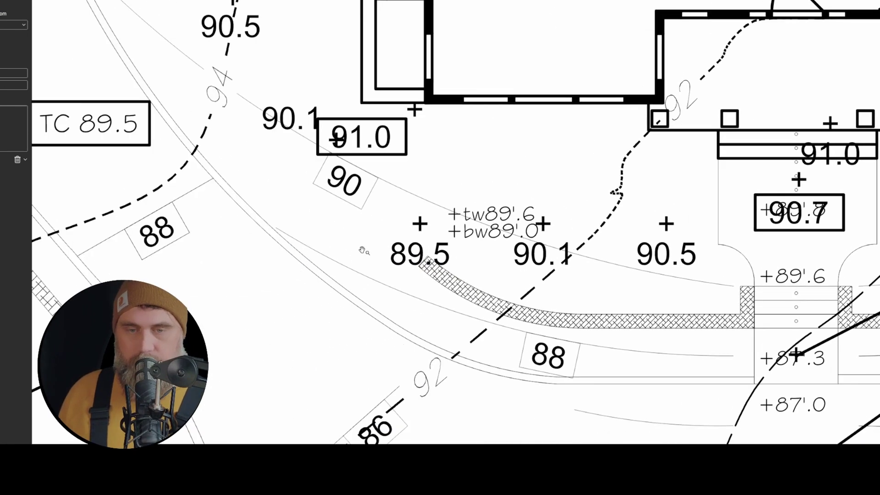
scroll(363, 250, "down", 2)
scroll(380, 263, "down", 2)
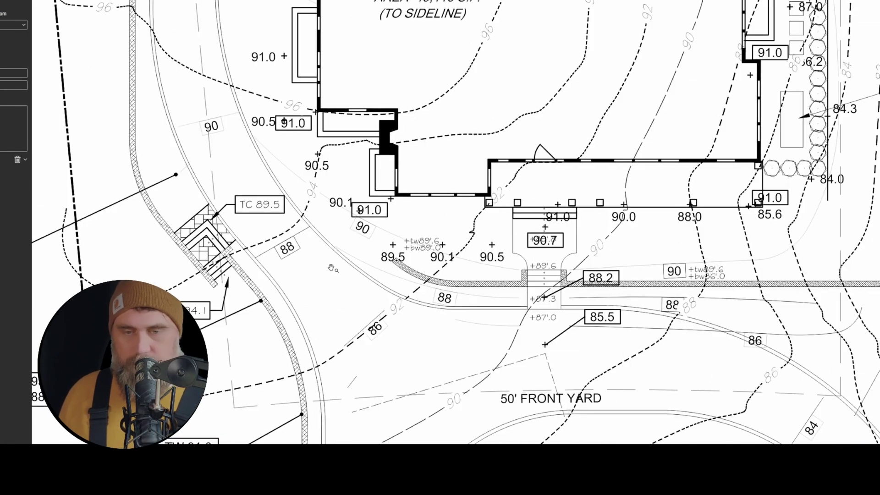
scroll(444, 283, "down", 3)
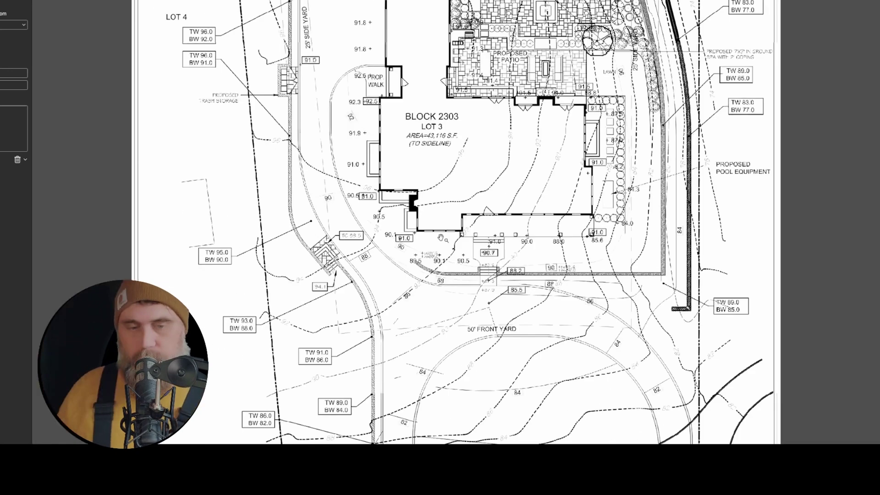
Step: Trace the TW and BW callouts along the driveway-side retaining wall from the front yard to the rear yard corner
scroll(637, 389, "up", 3)
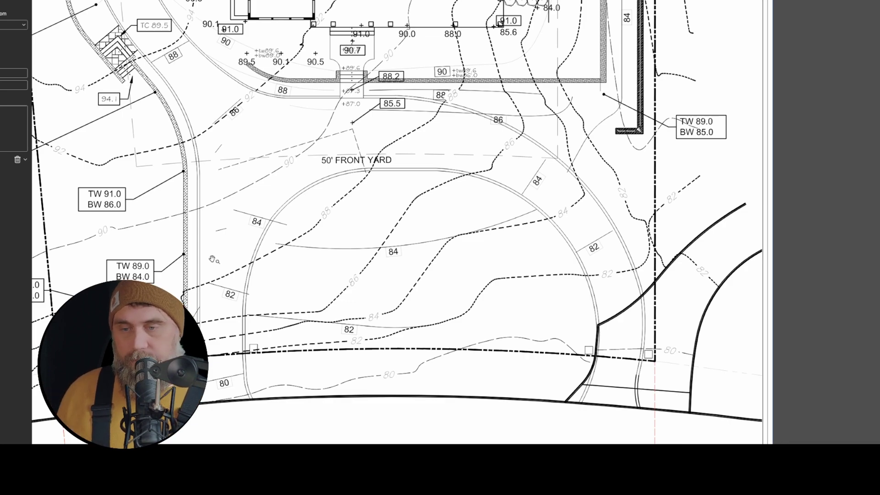
scroll(220, 182, "up", 1)
left_click_drag(235, 189, 347, 168)
mouse_move(312, 210)
left_mouse_down()
mouse_move(367, 233)
mouse_move(390, 257)
left_mouse_up()
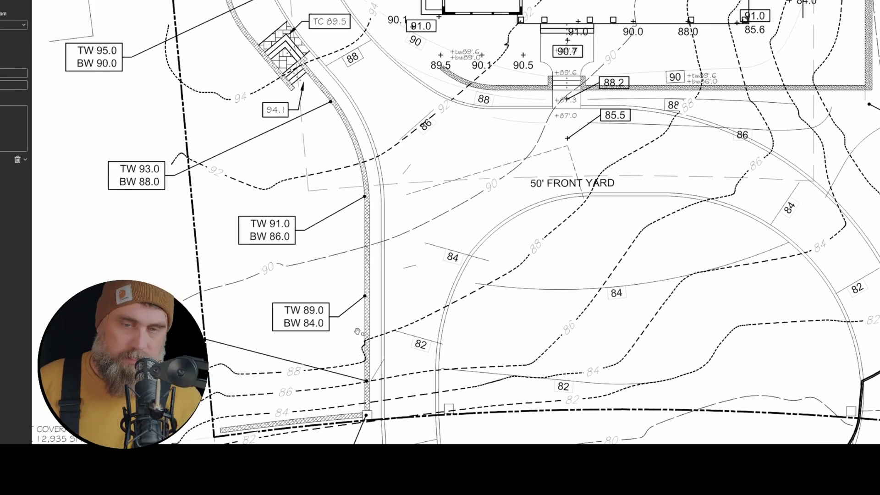
left_click_drag(359, 324, 399, 296)
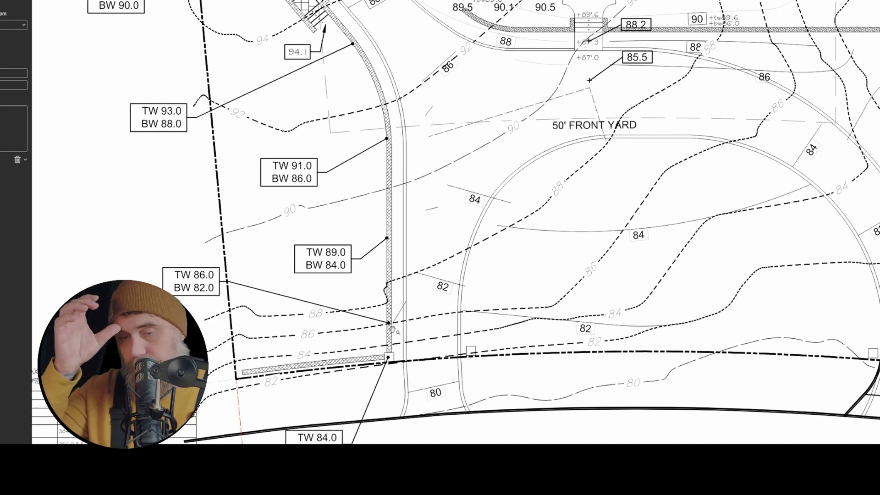
left_click_drag(401, 283, 407, 253)
left_click_drag(370, 127, 479, 339)
left_click_drag(403, 88, 397, 204)
left_click_drag(371, 35, 367, 162)
left_click_drag(350, 20, 398, 309)
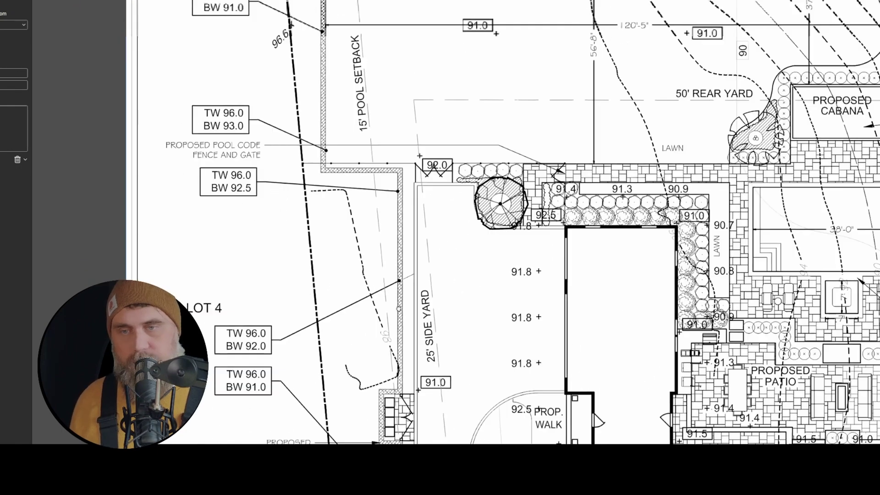
left_click_drag(353, 47, 453, 246)
left_click_drag(711, 145, 469, 136)
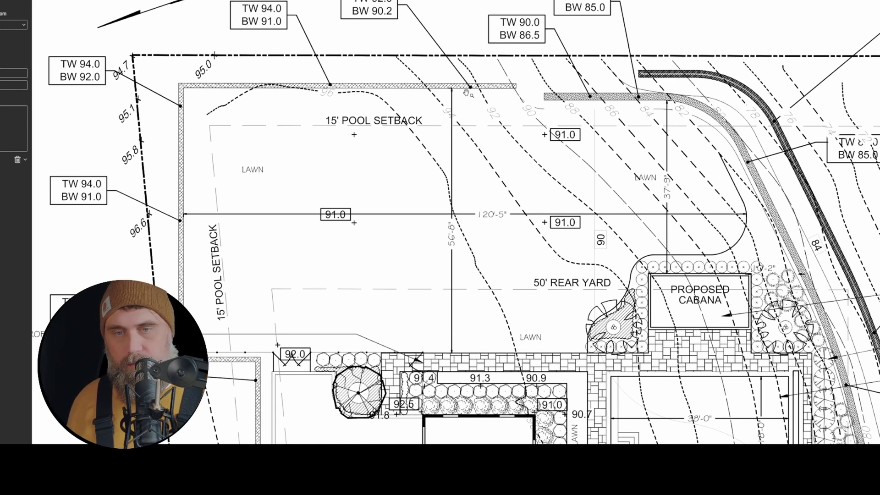
left_click_drag(466, 93, 495, 102)
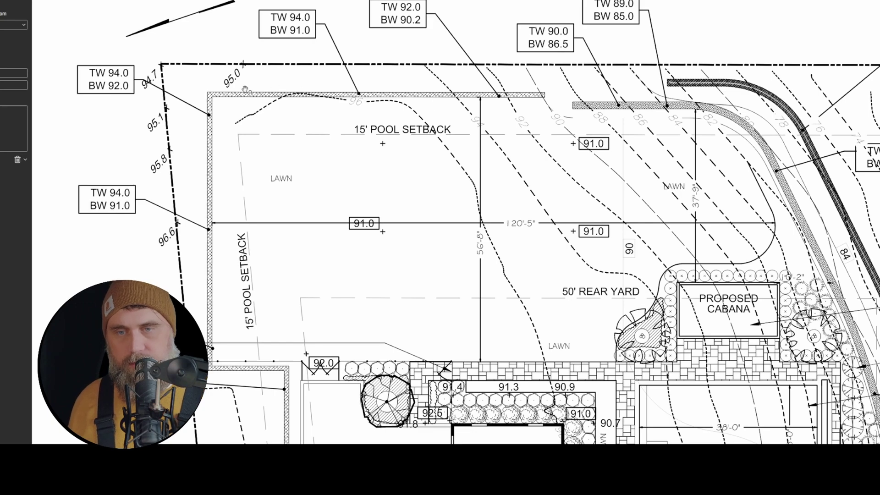
Step: Follow the driveway-side retaining wall back from the rear yard past the trash storage to the front yard, comparing callouts with contours
left_click_drag(219, 341, 251, 110)
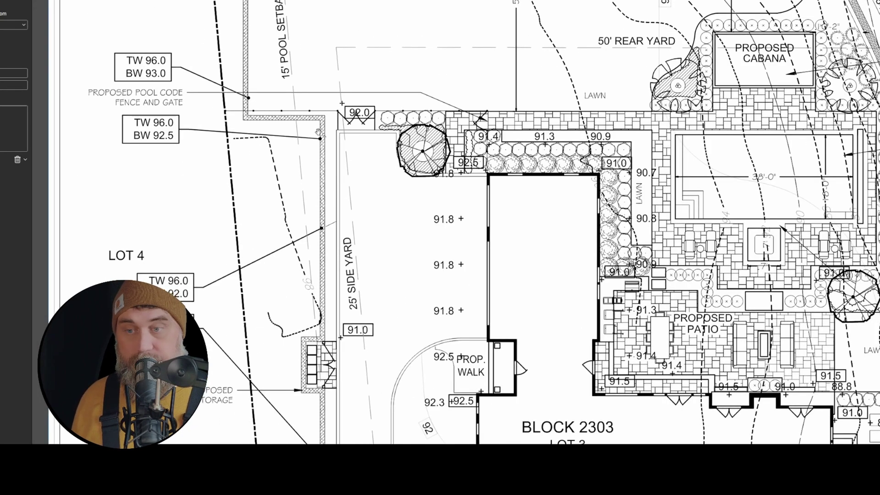
left_click_drag(320, 138, 327, 23)
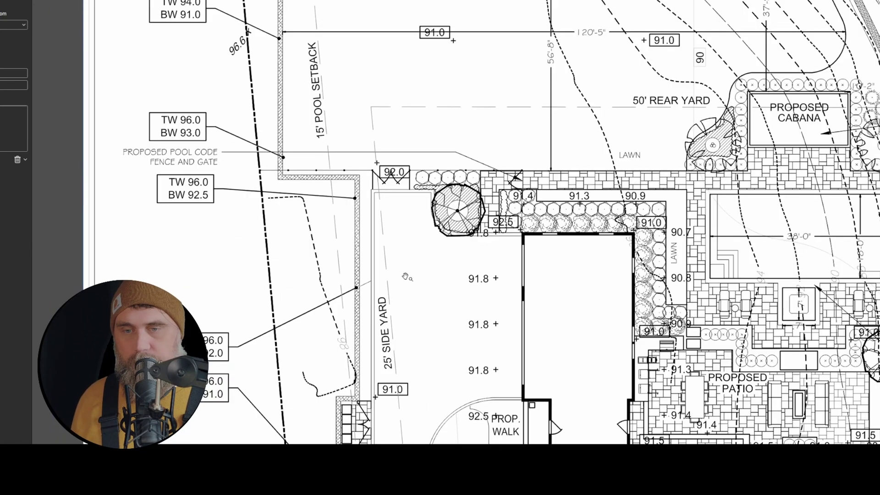
scroll(408, 277, "down", 5)
left_click_drag(369, 211, 350, 124)
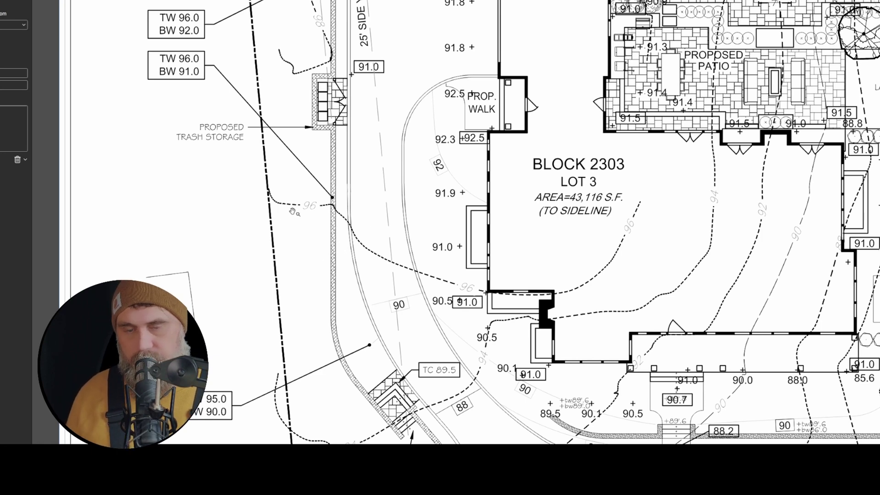
left_click_drag(386, 270, 376, 229)
scroll(377, 229, "down", 5)
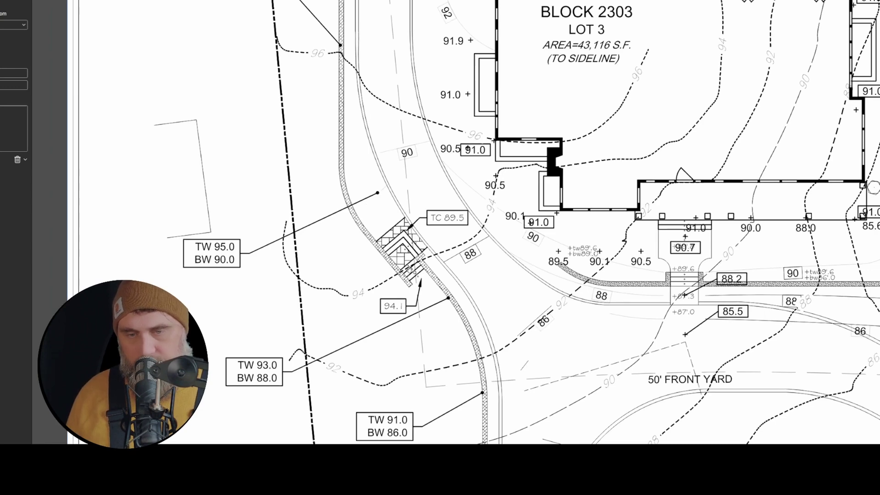
left_click_drag(392, 233, 392, 230)
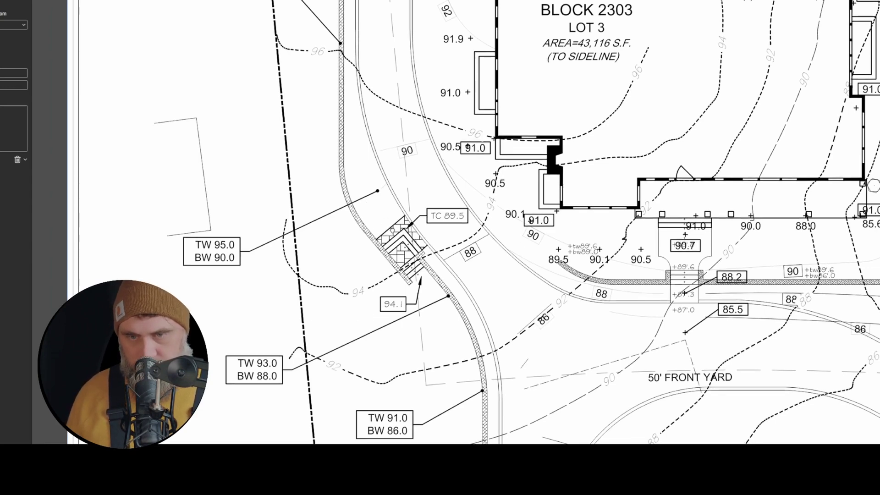
scroll(359, 46, "down", 5)
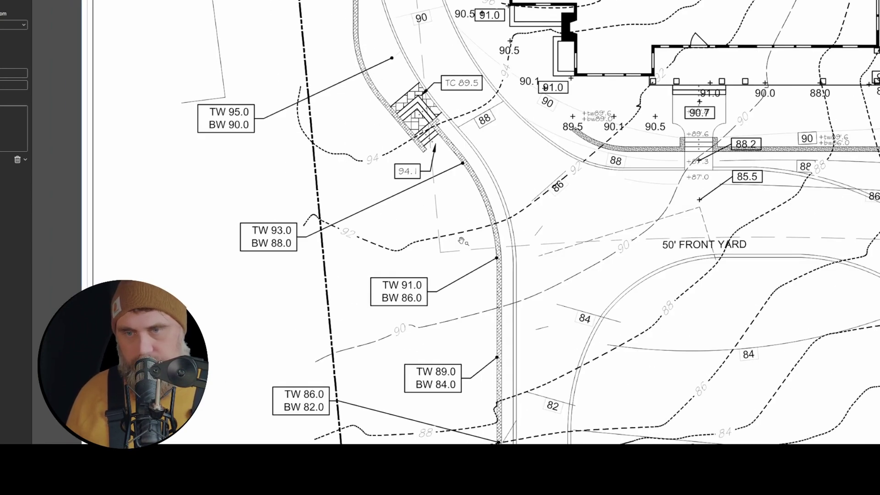
left_click_drag(410, 136, 368, 125)
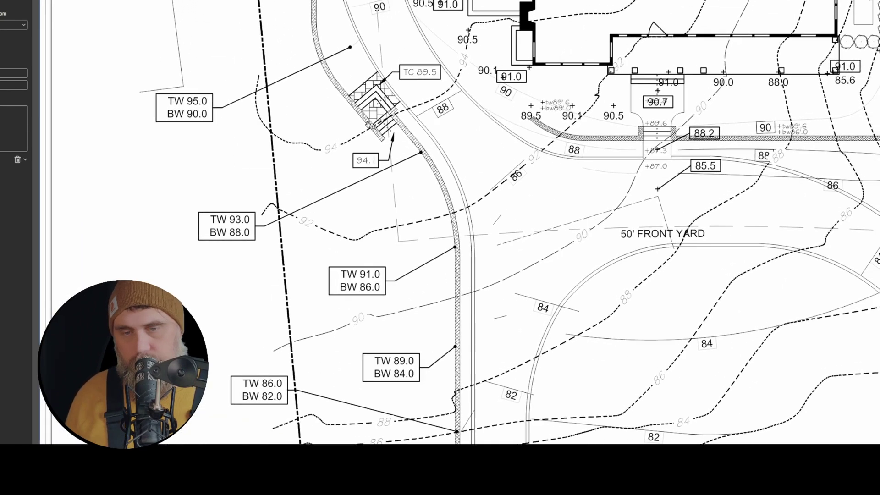
left_click_drag(418, 165, 424, 288)
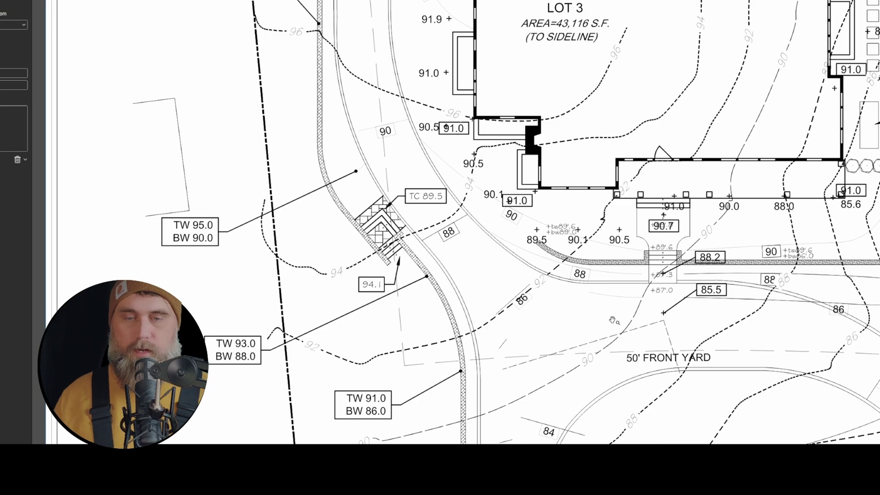
Step: Examine the wall callouts and driveway spot elevations along the 25' side yard near the proposed trash storage
left_click_drag(357, 32, 398, 290)
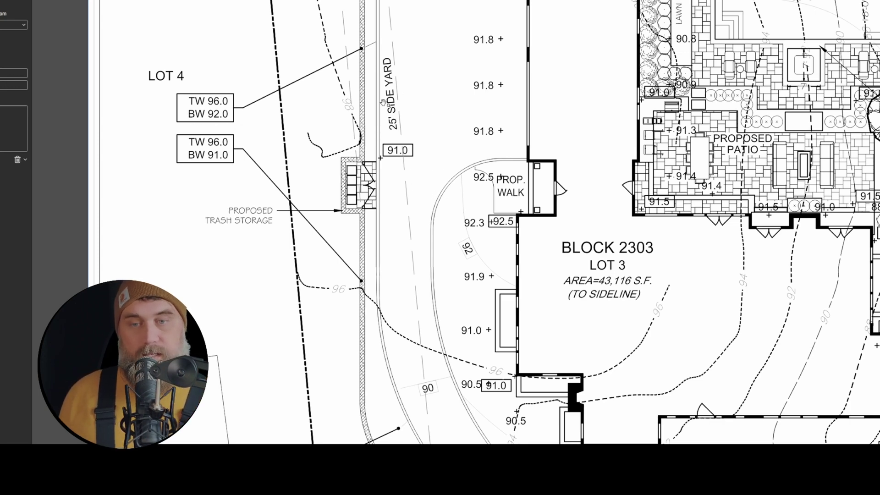
scroll(370, 30, "up", 5)
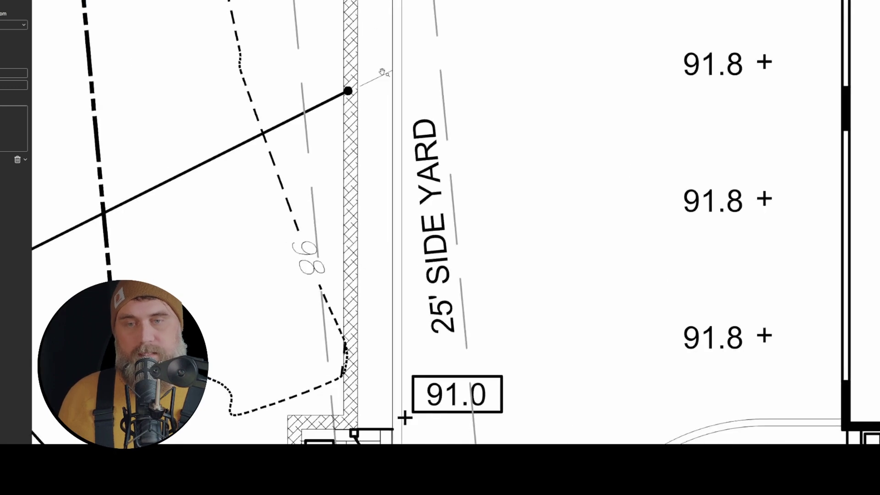
scroll(381, 72, "down", 5)
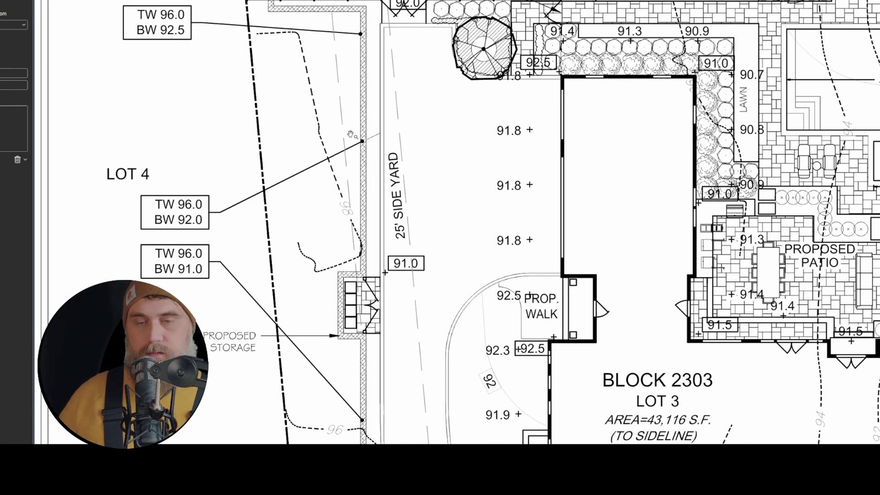
scroll(362, 92, "down", 3)
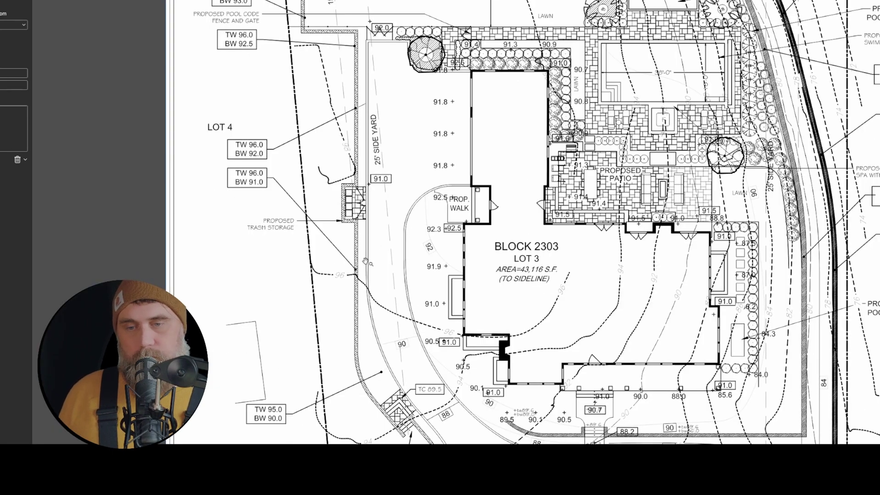
Step: Examine the wall callouts and driveway spot elevations from the trash storage down to the front yard
left_click_drag(384, 317, 370, 118)
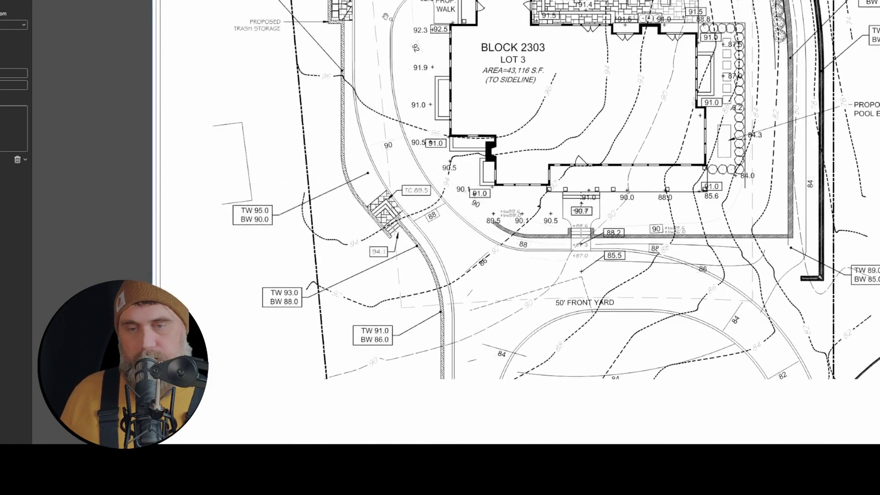
left_click_drag(474, 331, 435, 315)
scroll(376, 316, "down", 3)
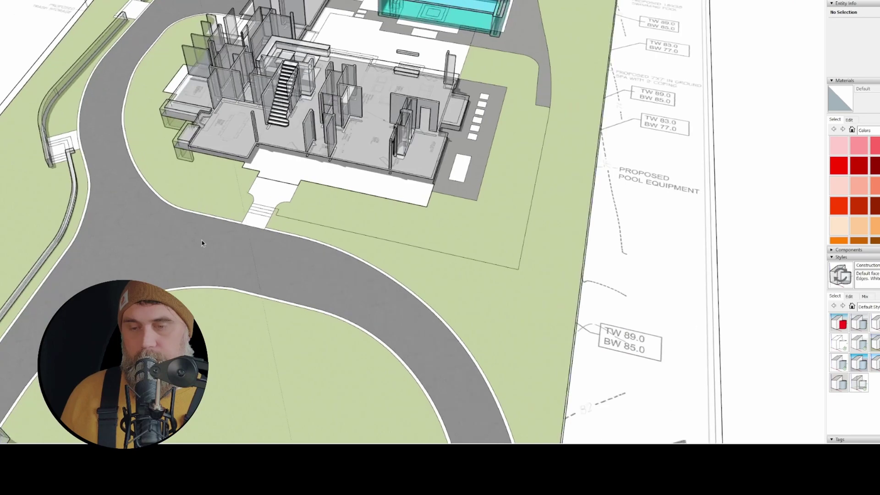
Step: Switch to the SketchUp site model and examine the driveway loop, entry piers and driveway-side retaining walls from several angles
scroll(189, 288, "up", 3)
middle_click_drag(189, 288, 569, 241)
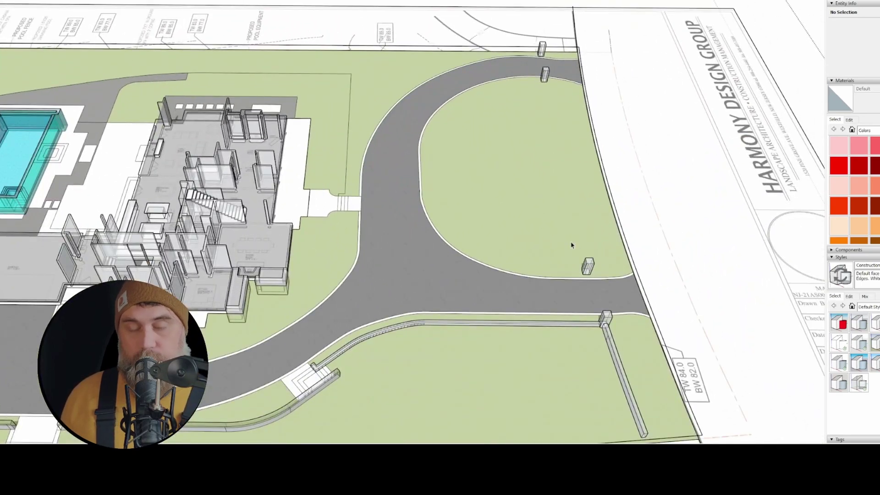
middle_click_drag(554, 283, 293, 277)
mouse_move(537, 296)
middle_mouse_down()
mouse_move(394, 276)
mouse_move(461, 314)
middle_mouse_up()
scroll(394, 276, "down", 3)
scroll(400, 275, "up", 2)
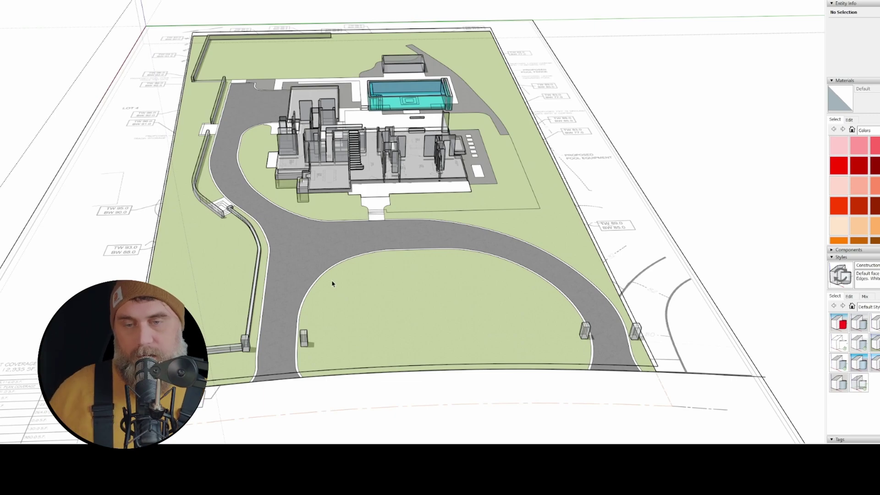
Step: Inspect the model's side walk by the garage, the trash storage pad and the front entry steps up close where they meet the driveway
scroll(391, 230, "up", 3)
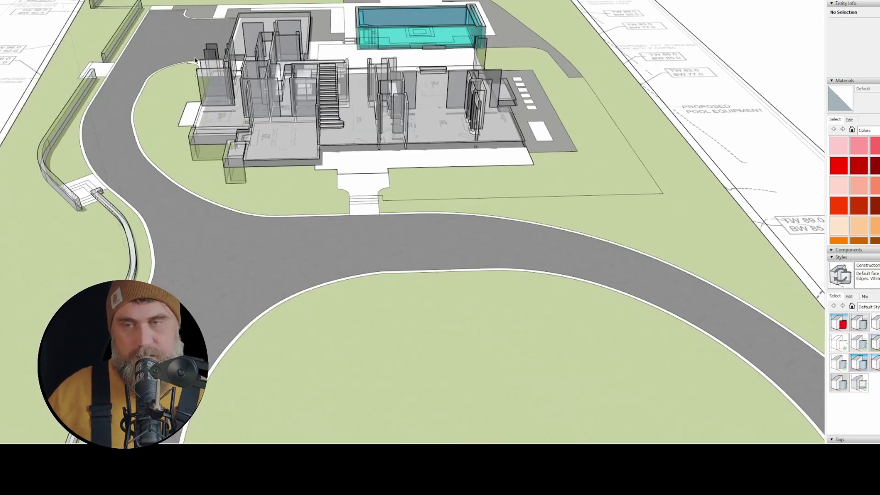
scroll(195, 43, "up", 3)
middle_click_drag(196, 41, 443, 73)
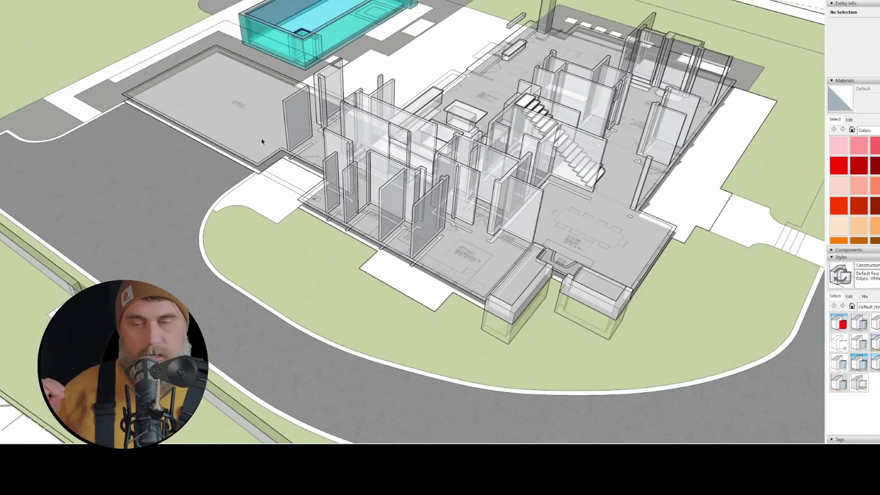
scroll(122, 124, "down", 3)
scroll(180, 157, "up", 8)
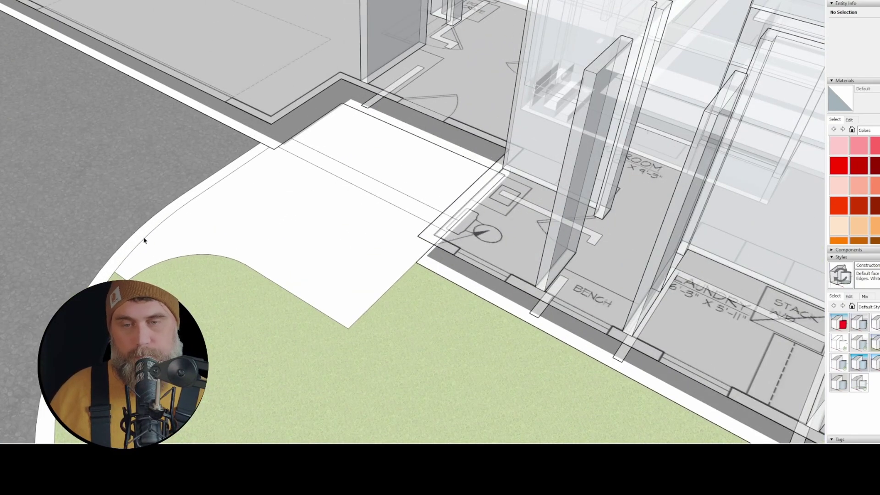
scroll(128, 152, "down", 8)
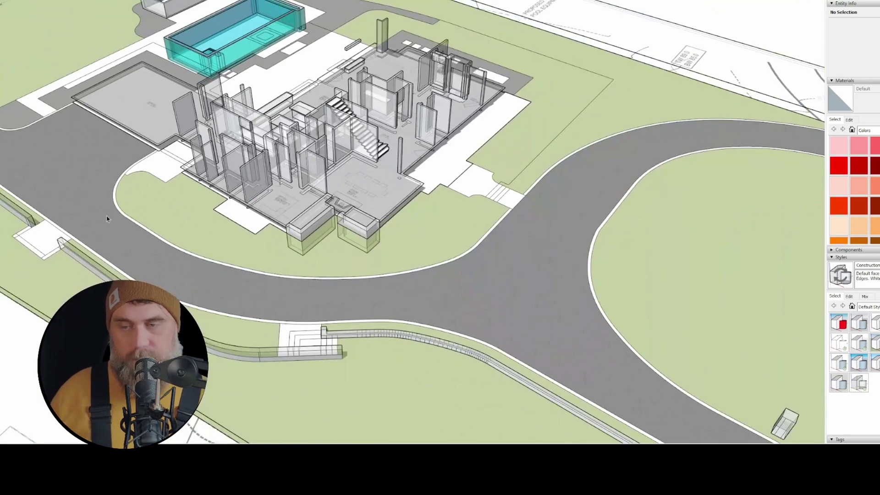
scroll(107, 219, "up", 5)
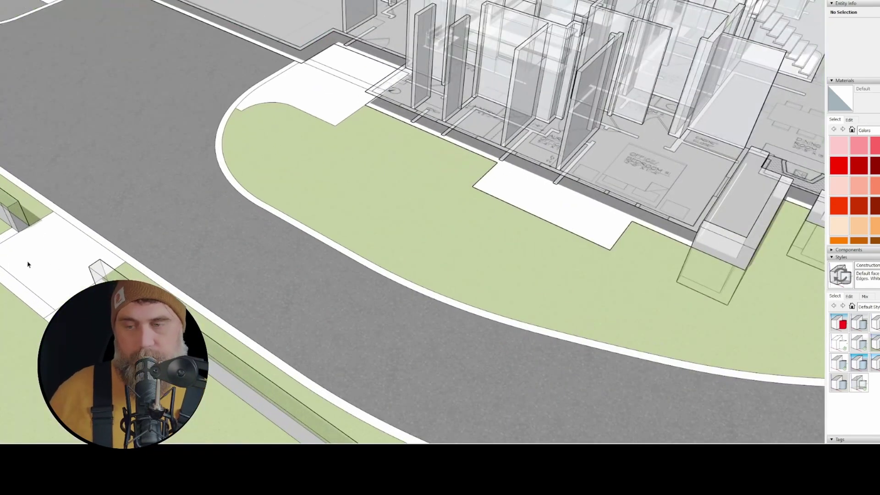
scroll(28, 256, "down", 6)
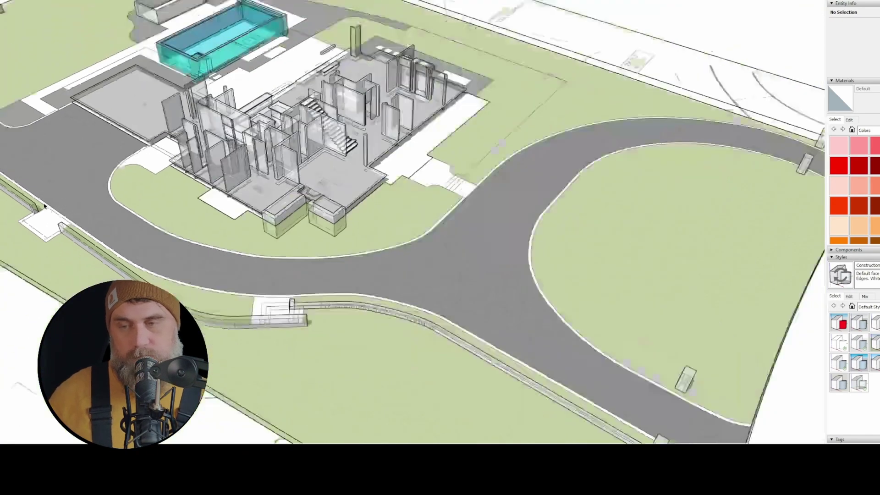
scroll(387, 216, "up", 7)
scroll(414, 170, "up", 3)
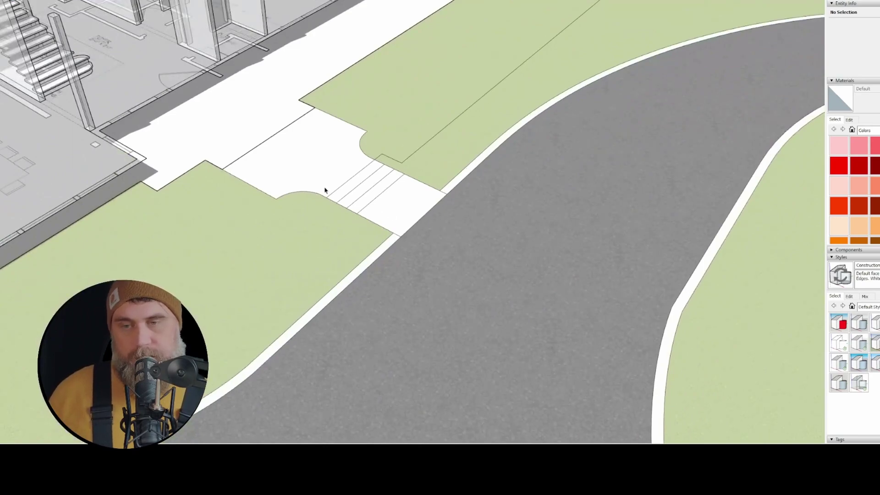
scroll(325, 190, "down", 8)
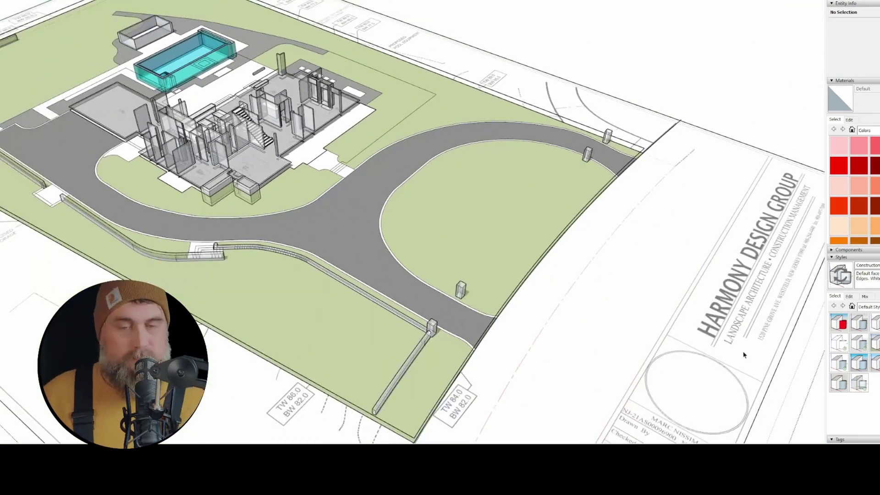
Step: Review the whole lot in the model from the street, including both driveway entrances and the front wall
scroll(744, 355, "down", 5)
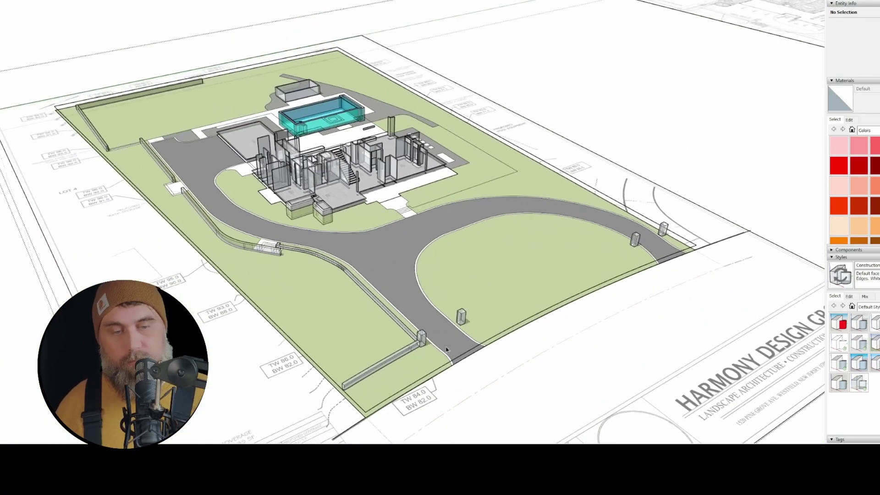
middle_click_drag(457, 388, 422, 314, "shift")
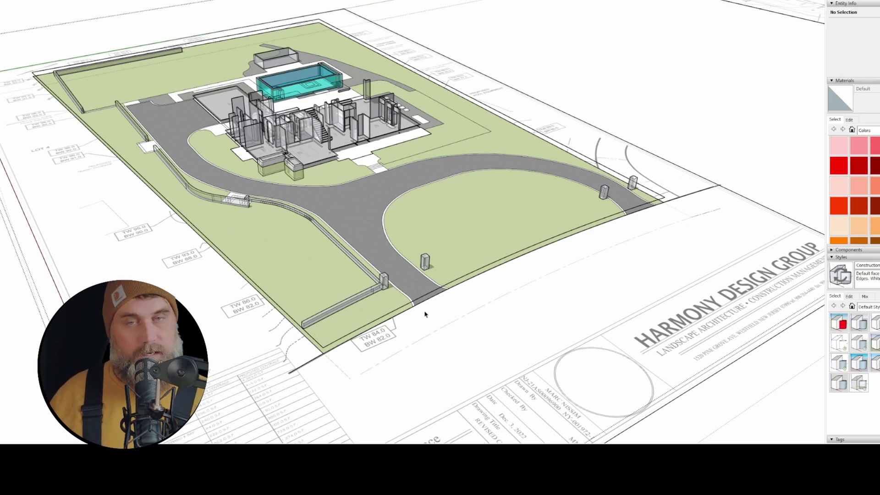
middle_click_drag(450, 236, 371, 369)
scroll(262, 324, "down", 5)
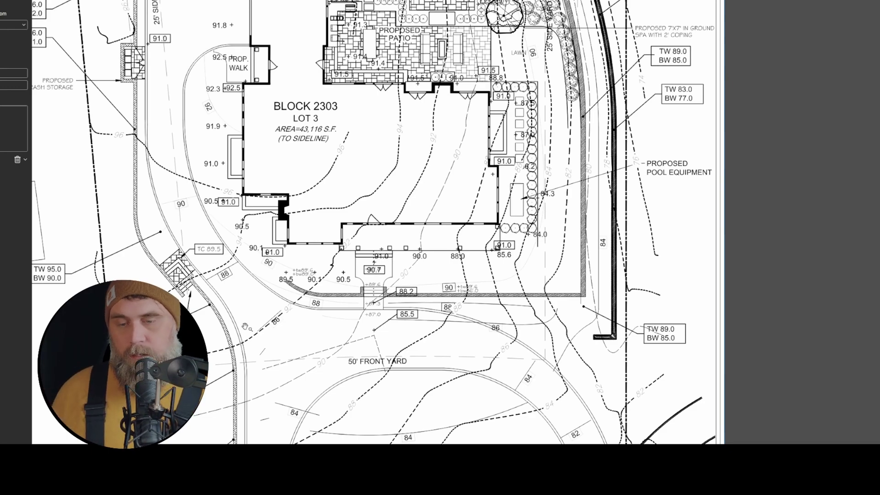
Step: Switch to the grading plan and compare the spot elevations around the house, side yard driveway and front yard
scroll(294, 199, "down", 3)
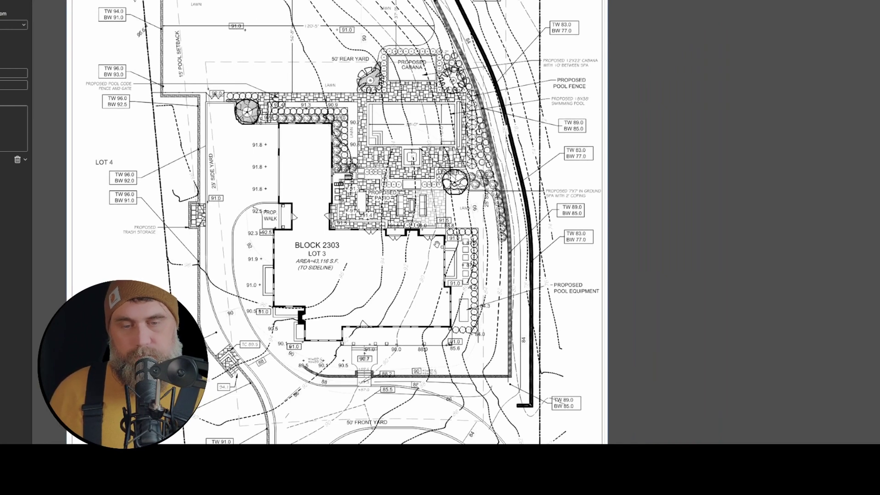
left_click_drag(402, 295, 415, 98)
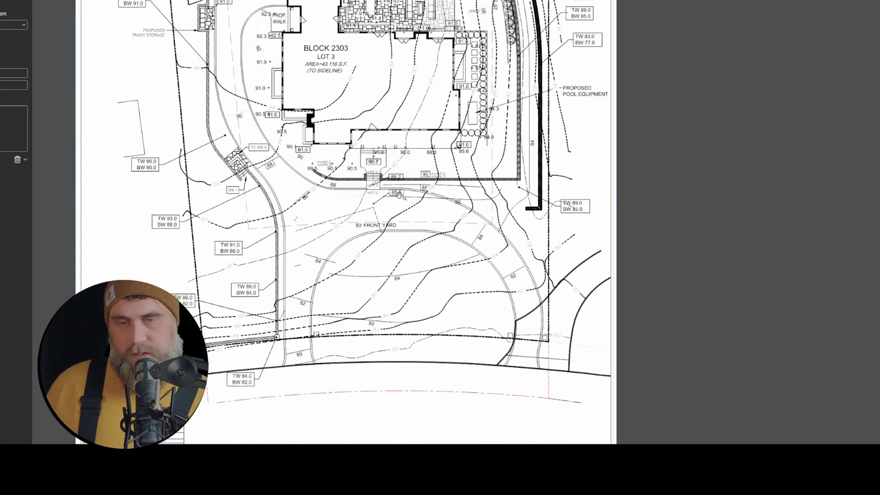
scroll(385, 195, "up", 2)
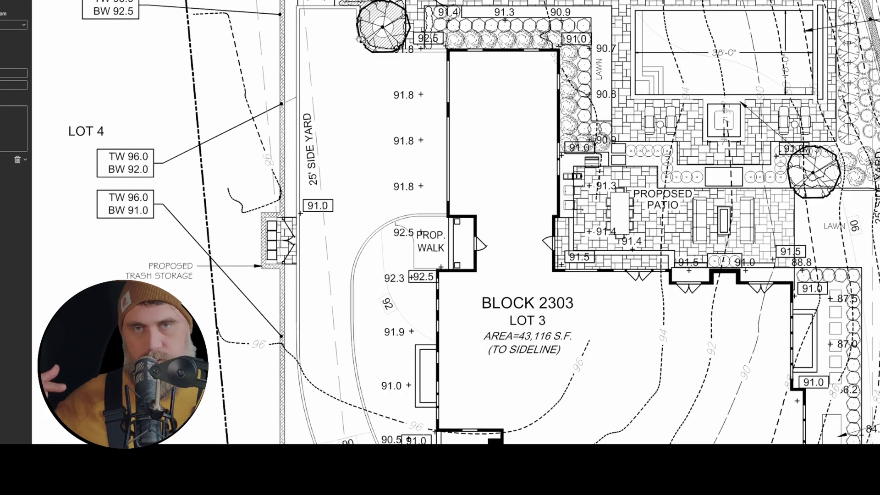
scroll(320, 18, "down", 3)
scroll(321, 20, "down", 2)
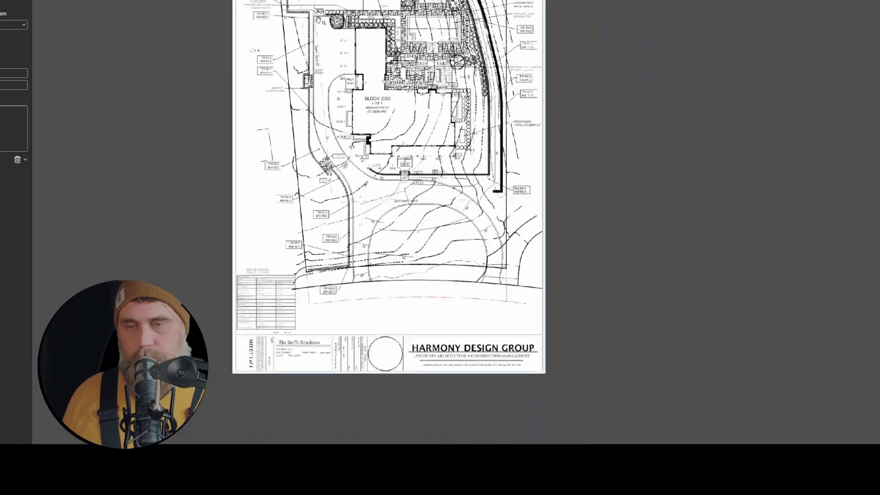
Step: Examine the front yard contours and driveway elevations from the loop down to both street entrances on the grading plan
scroll(374, 270, "up", 5)
left_click_drag(361, 237, 410, 268)
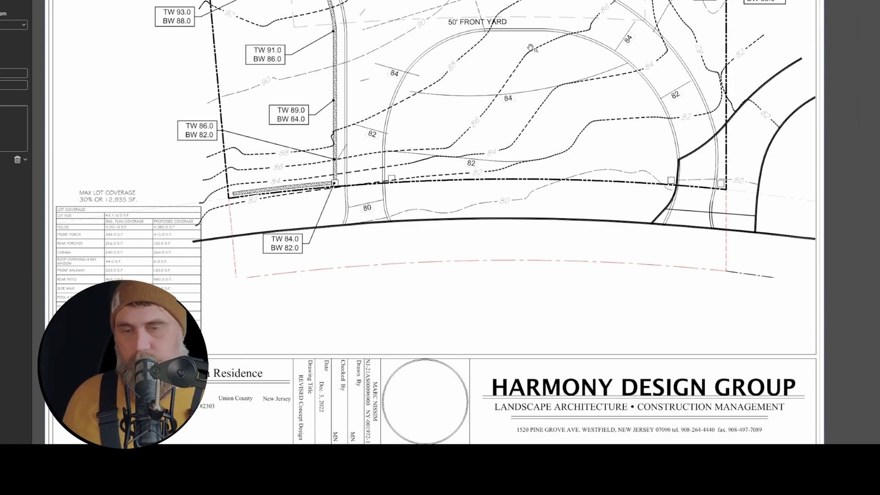
left_click_drag(470, 56, 442, 227)
scroll(538, 403, "up", 1)
left_click_drag(537, 404, 513, 322)
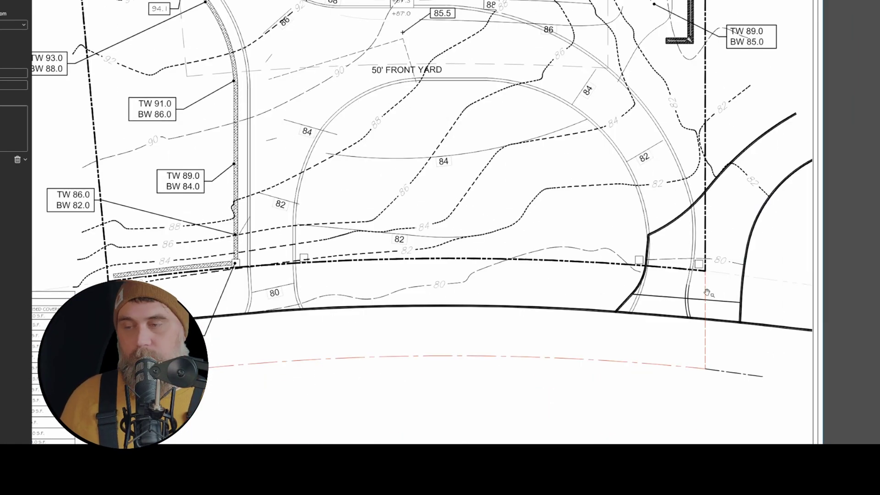